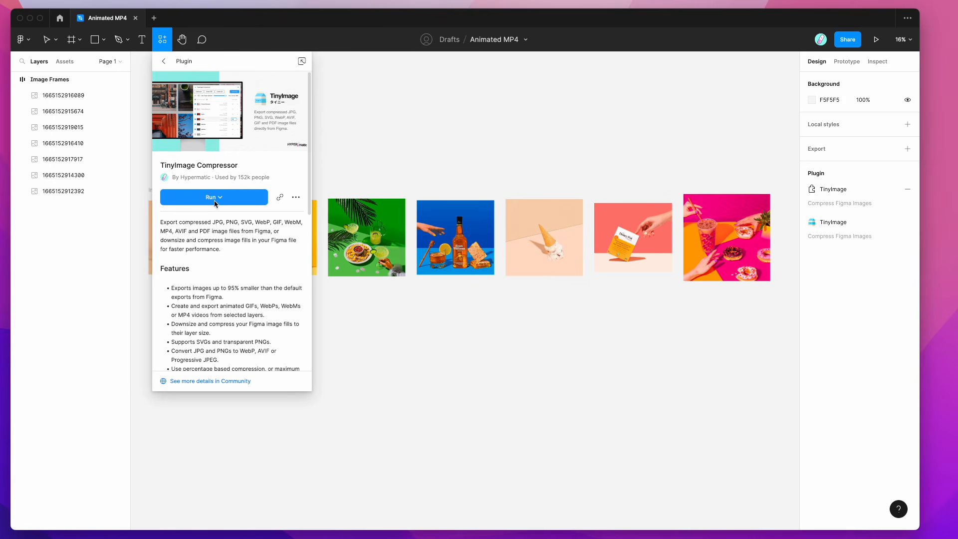
pyautogui.click(296, 199)
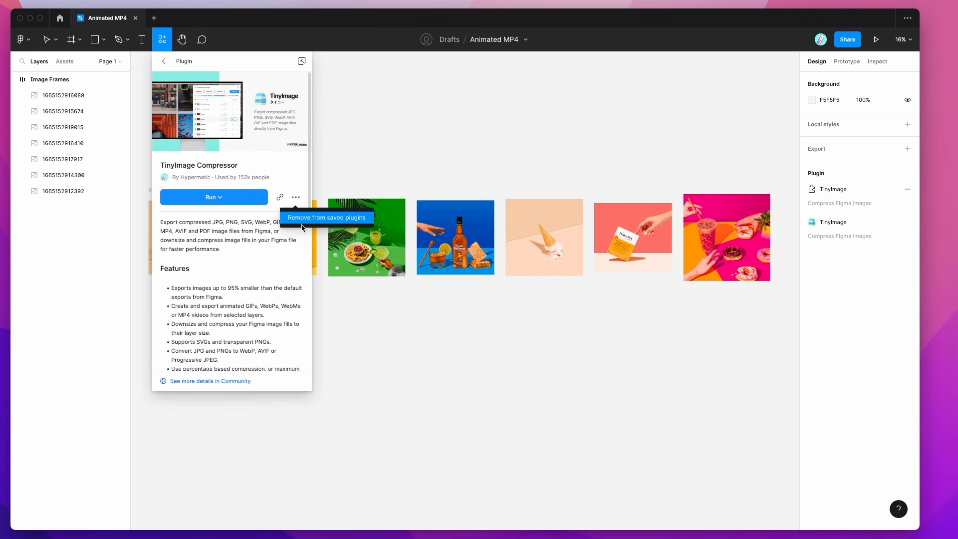
pyautogui.click(285, 171)
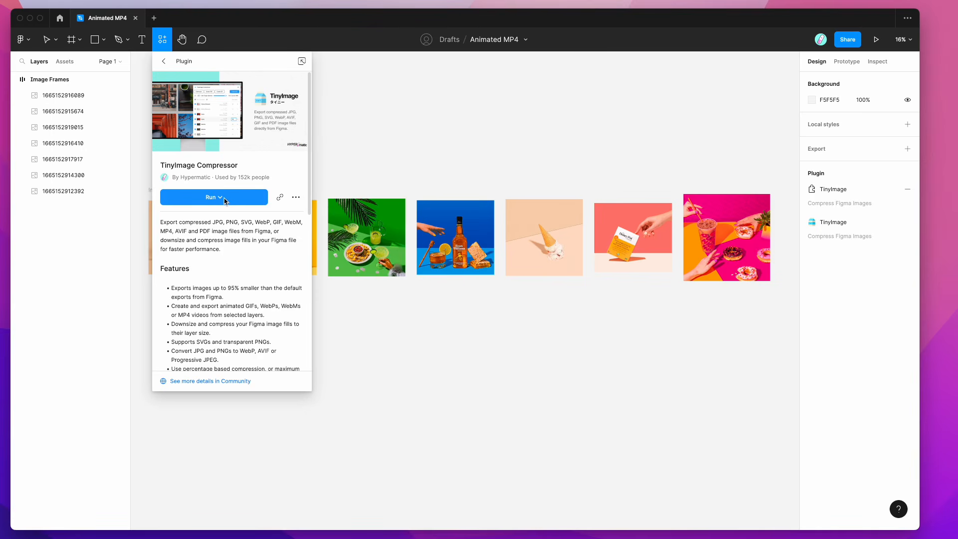
# Run TinyImage Compressor from the saved plugins on the current page and reposition its window
pyautogui.click(422, 143)
pyautogui.rightClick(422, 144)
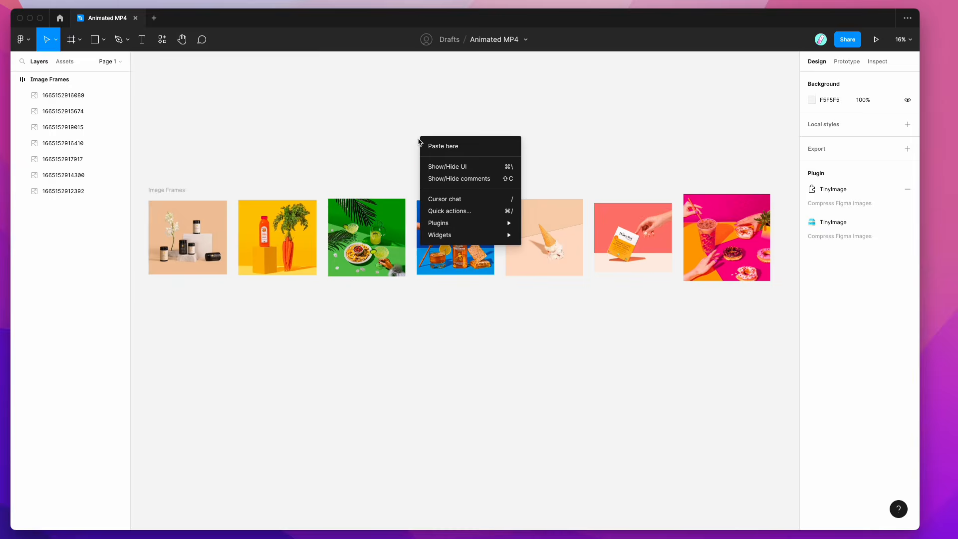
pyautogui.moveTo(476, 229)
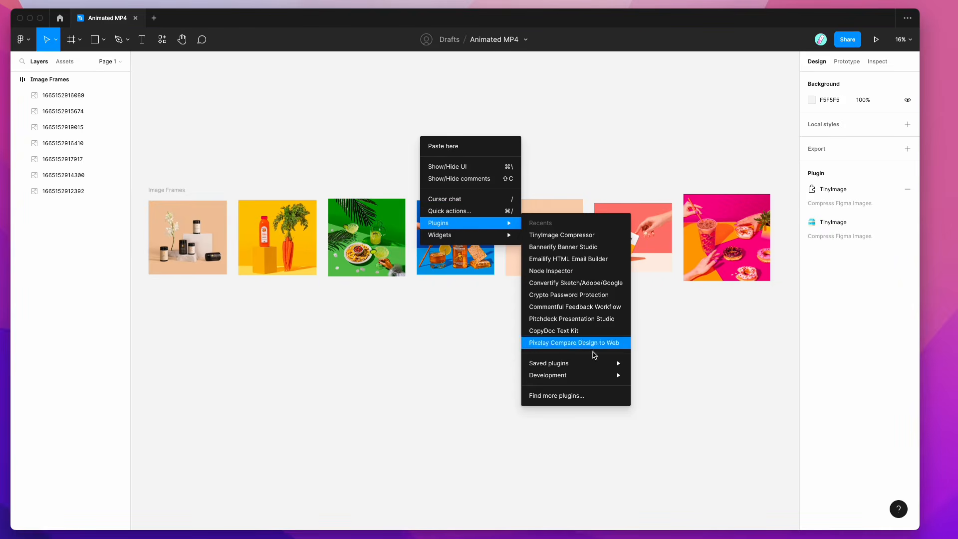
pyautogui.moveTo(598, 366)
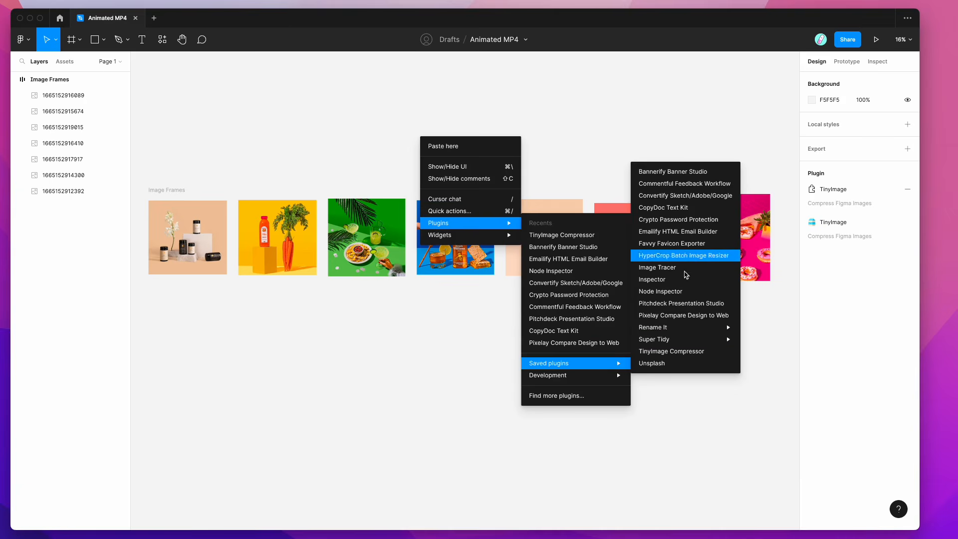
pyautogui.click(683, 352)
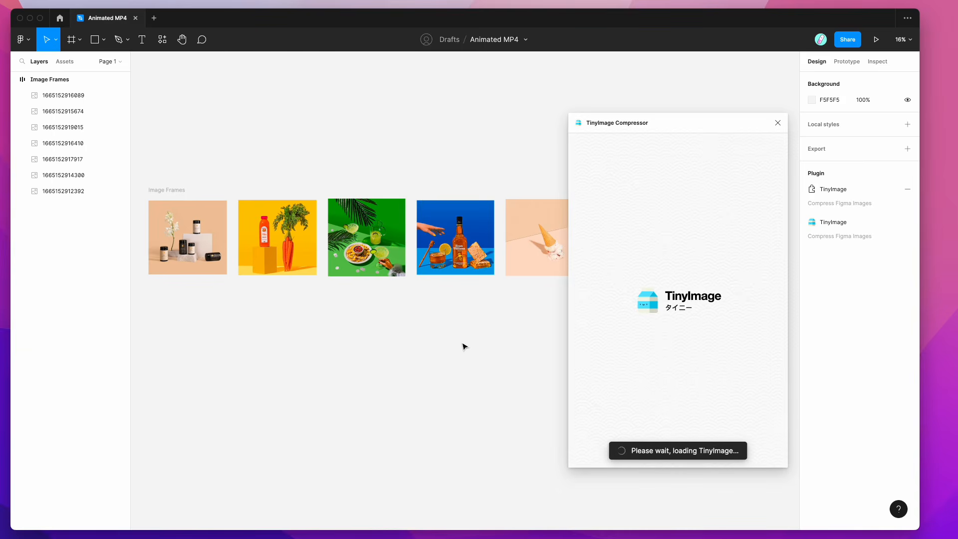
pyautogui.moveTo(716, 123); pyautogui.dragTo(706, 105)
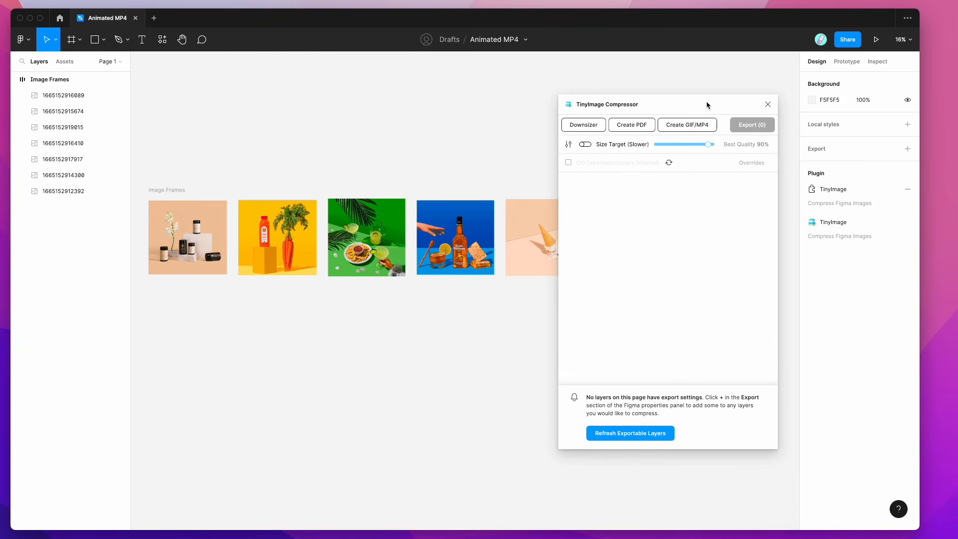
# Look over the row of images in the Image Frames layer on the canvas
pyautogui.scroll(-2, 442, 120)
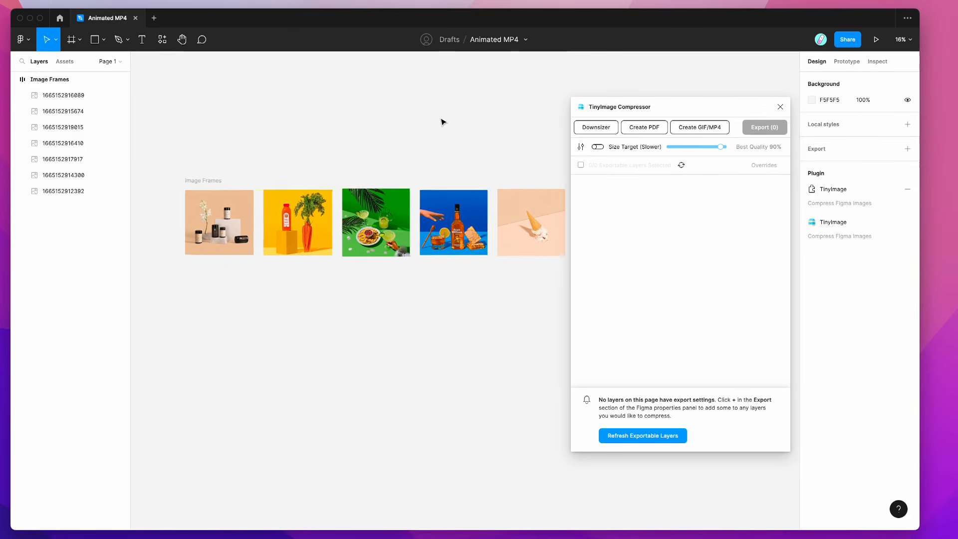
pyautogui.hscroll(10, 443, 120)
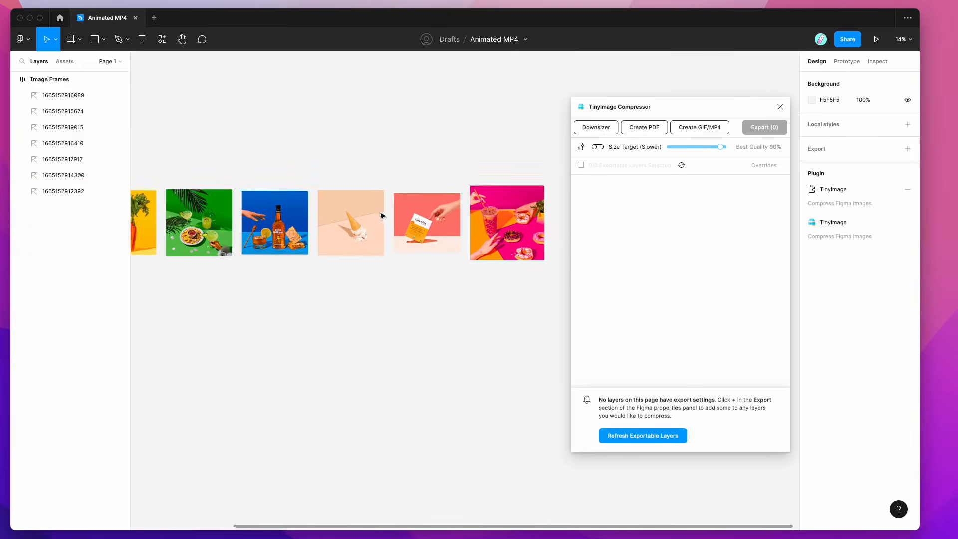
pyautogui.hscroll(-5, 383, 215)
pyautogui.hscroll(-4, 383, 215)
pyautogui.click(198, 214)
pyautogui.hscroll(1, 199, 214)
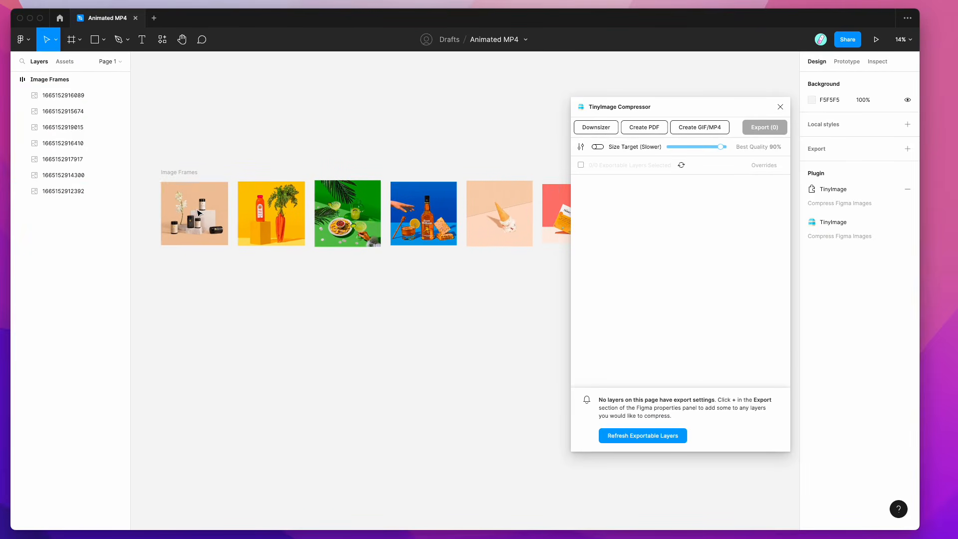
pyautogui.hscroll(4, 293, 222)
pyautogui.hscroll(4, 294, 221)
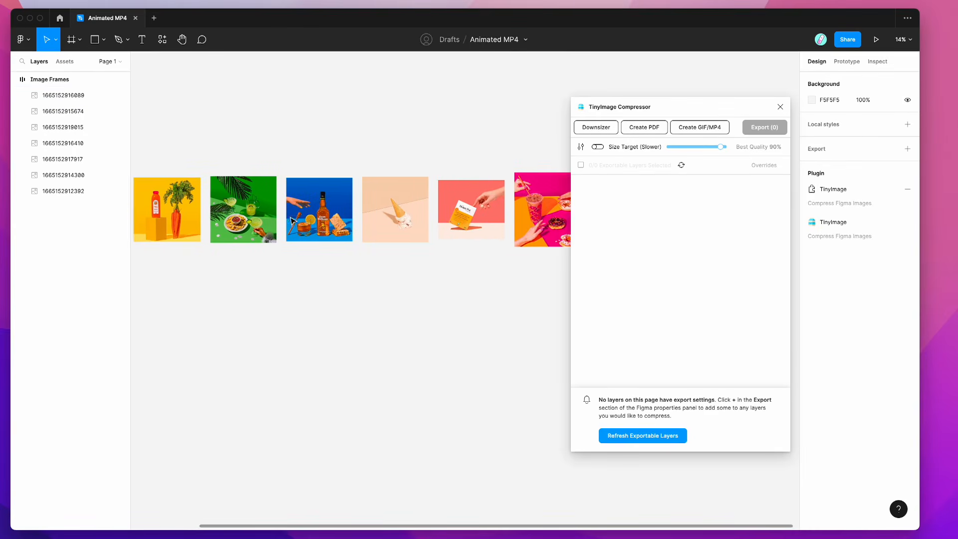
pyautogui.hscroll(-7, 293, 221)
pyautogui.hscroll(1, 293, 221)
pyautogui.hscroll(1, 294, 221)
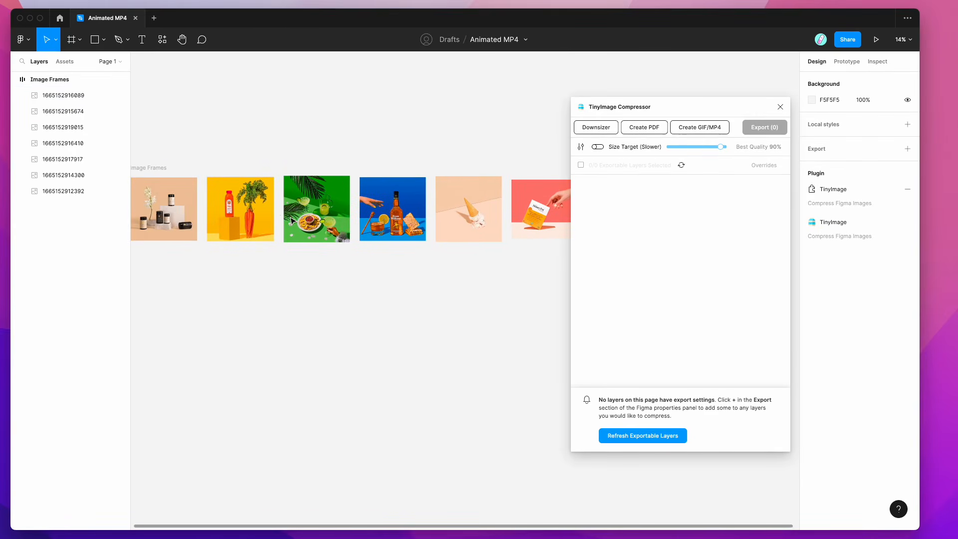
pyautogui.click(60, 98)
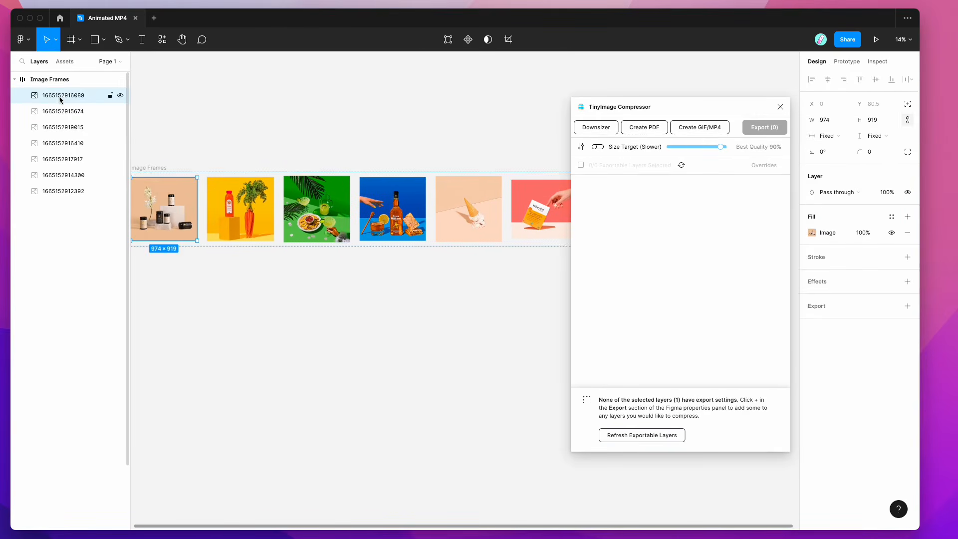
pyautogui.keyDown('shift'); pyautogui.click(52, 193); pyautogui.keyUp('shift')
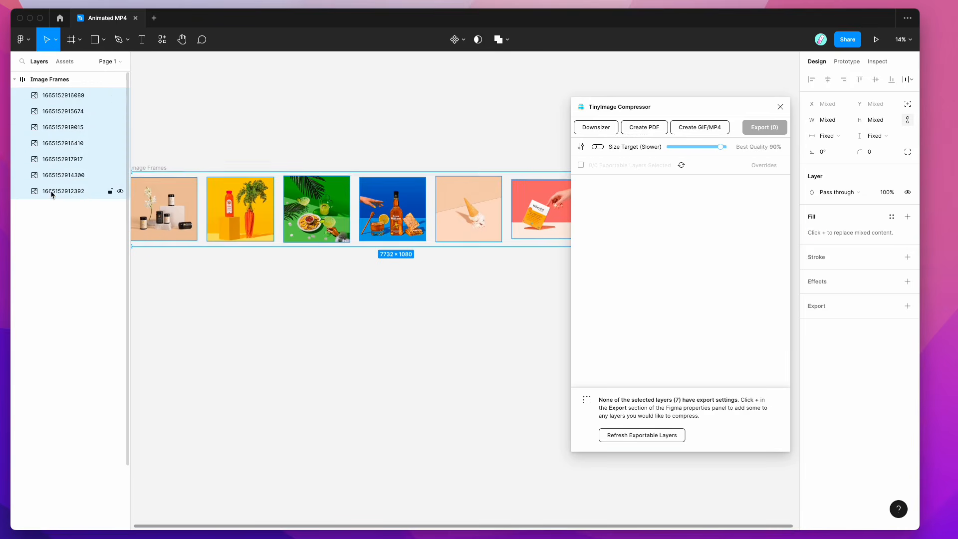
pyautogui.hscroll(4, 327, 238)
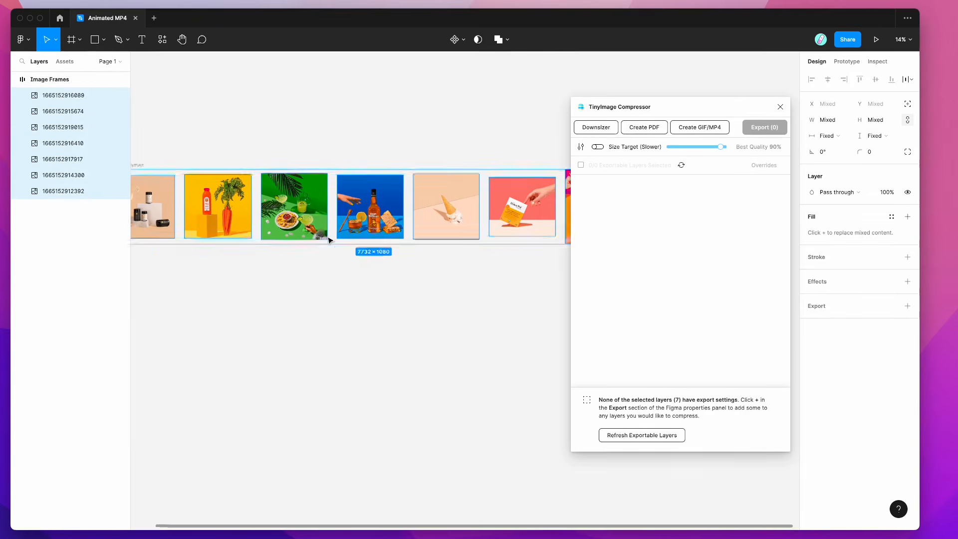
# Start a GIF/MP4 from the selected layers in TinyImage and set the overall frame delay to 1000 ms
pyautogui.moveTo(672, 113); pyautogui.dragTo(659, 129)
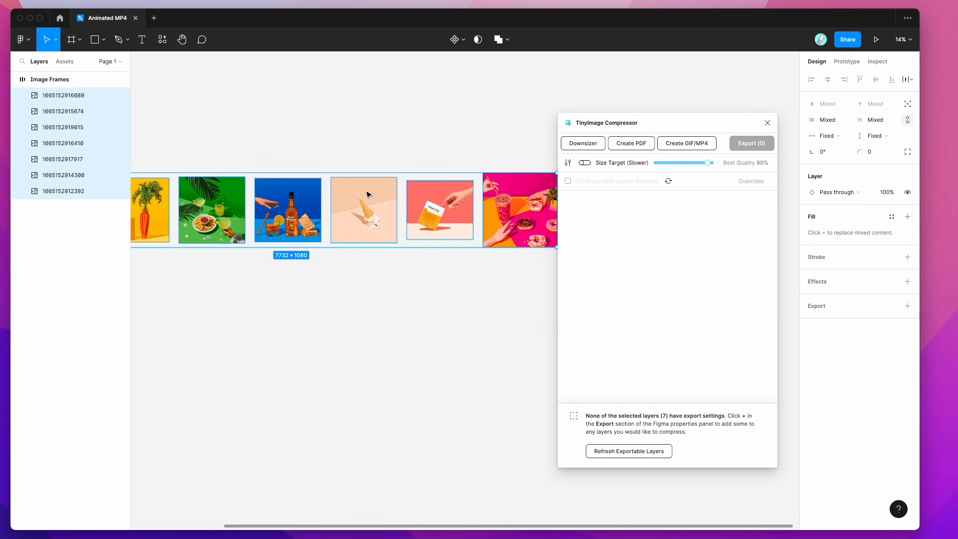
pyautogui.click(693, 146)
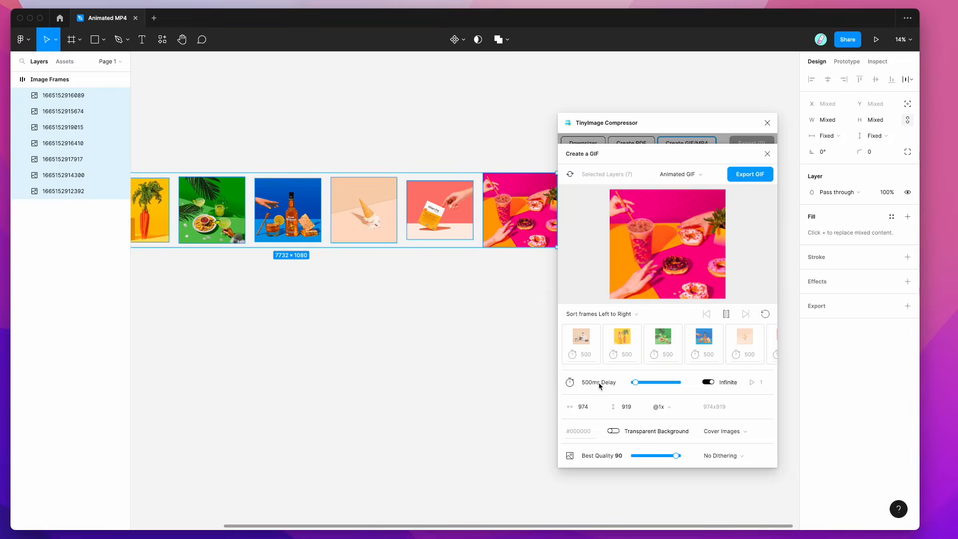
pyautogui.hscroll(3, 619, 341)
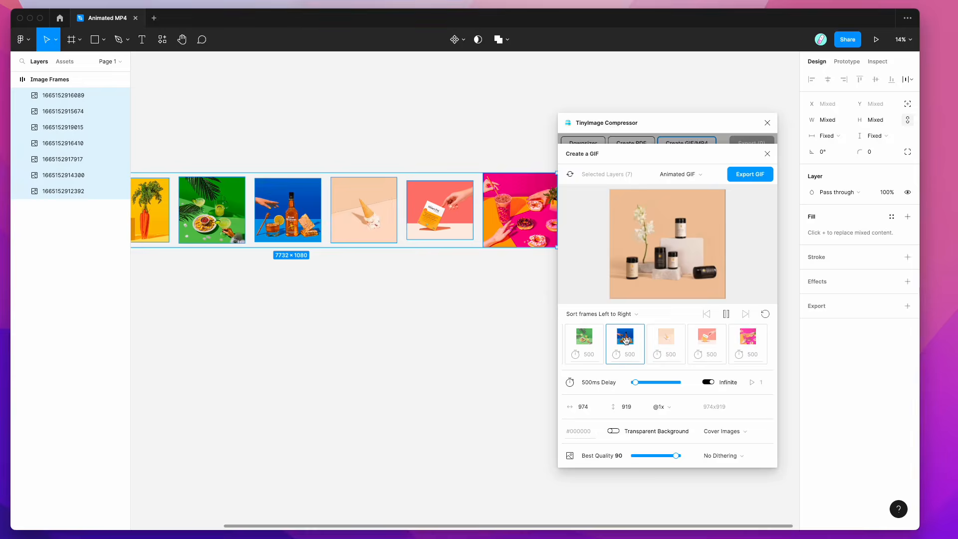
pyautogui.hscroll(-3, 619, 344)
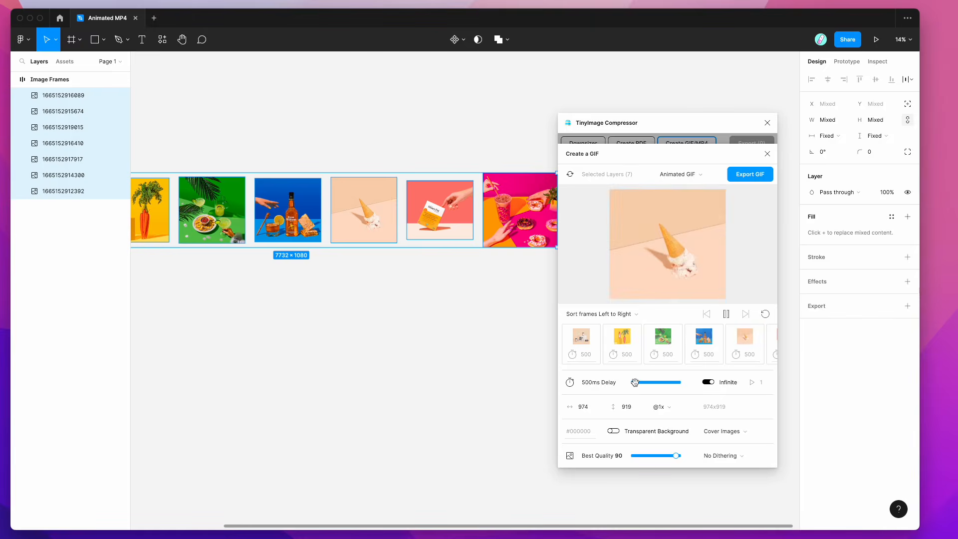
pyautogui.moveTo(637, 382); pyautogui.dragTo(641, 382)
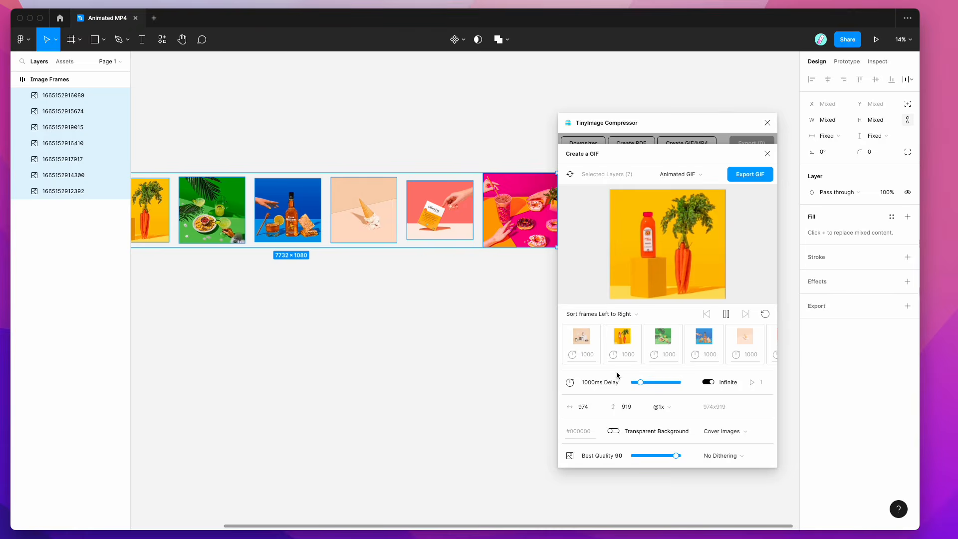
# Set individual delays of 500 ms for the green food frame and the ice-cream cone frame
pyautogui.hscroll(1, 624, 354)
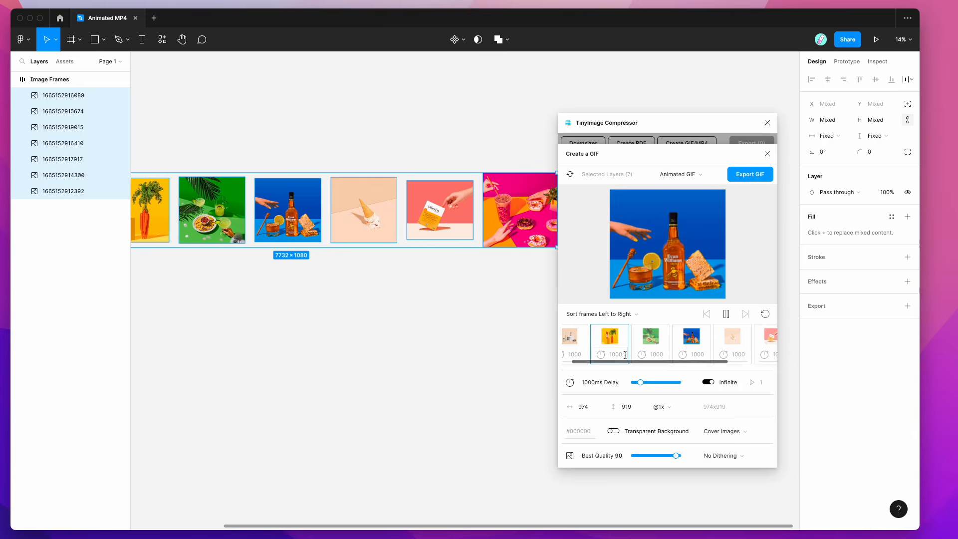
pyautogui.click(652, 355)
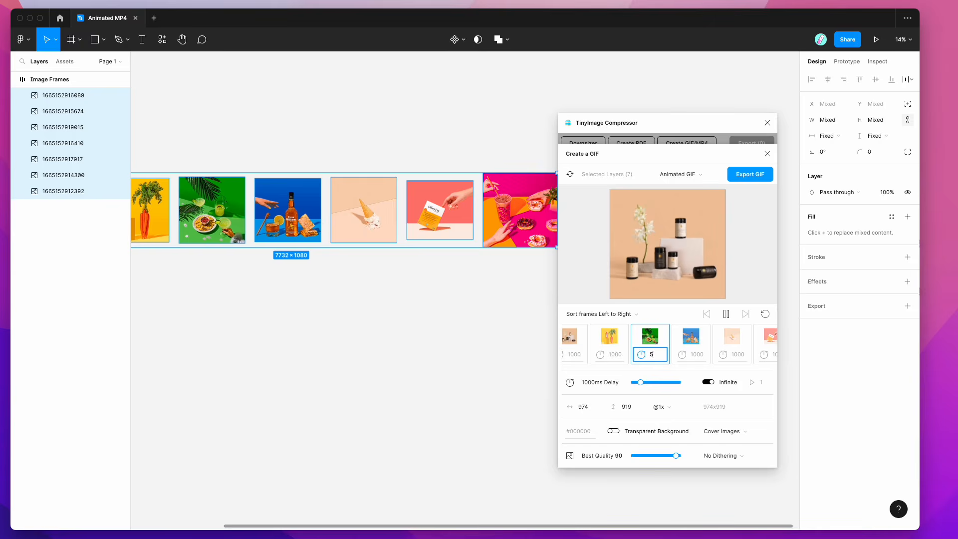
pyautogui.click(741, 355)
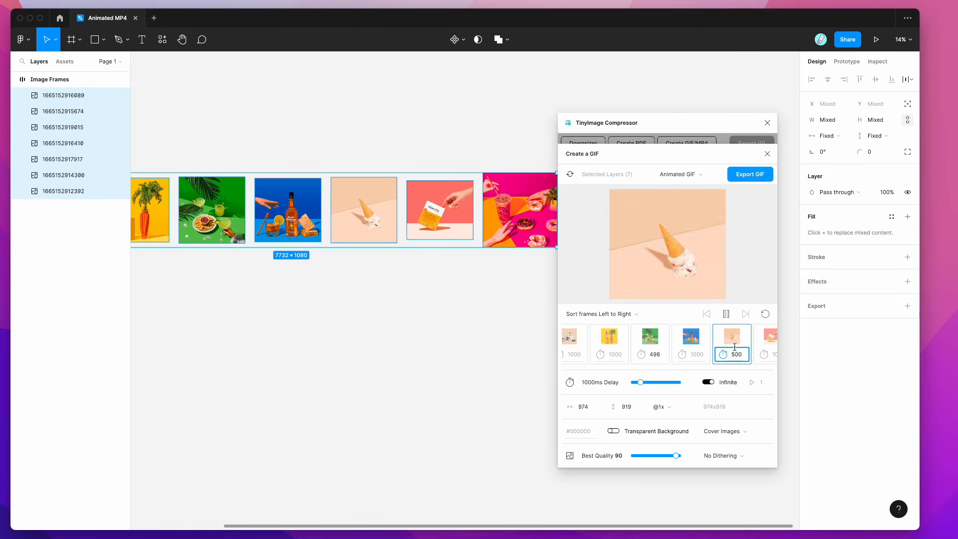
pyautogui.click(641, 354)
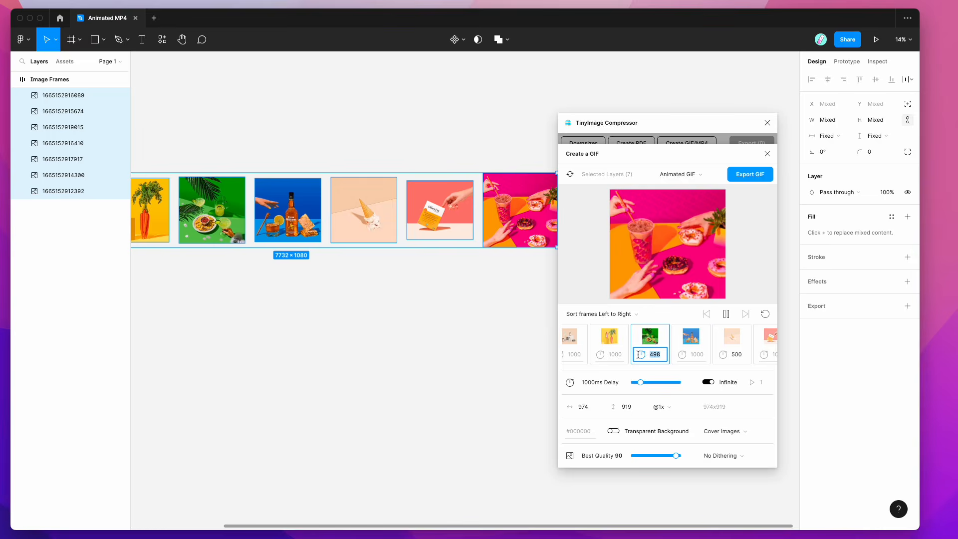
pyautogui.write('500')
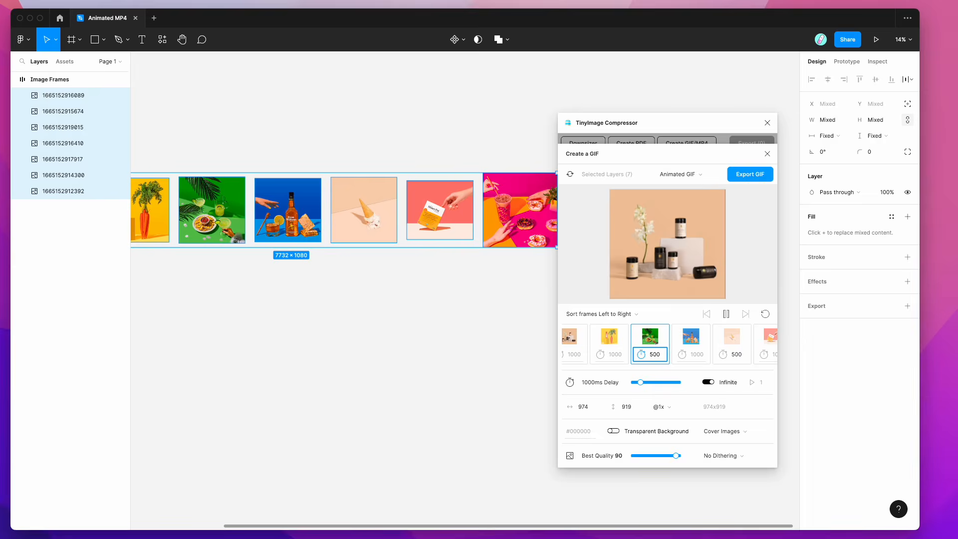
pyautogui.press('Return')
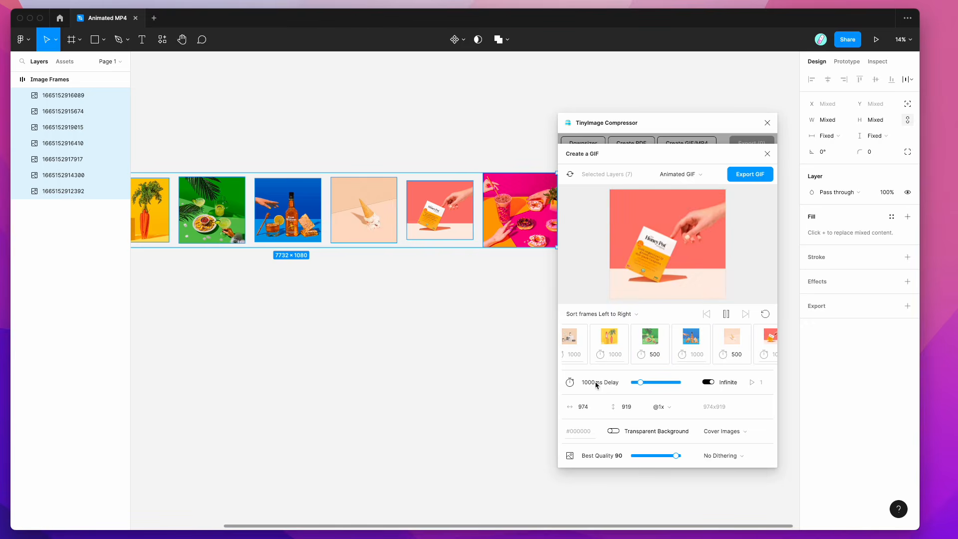
# Set the animation's image fit to Contain Images
pyautogui.moveTo(665, 132); pyautogui.dragTo(663, 120)
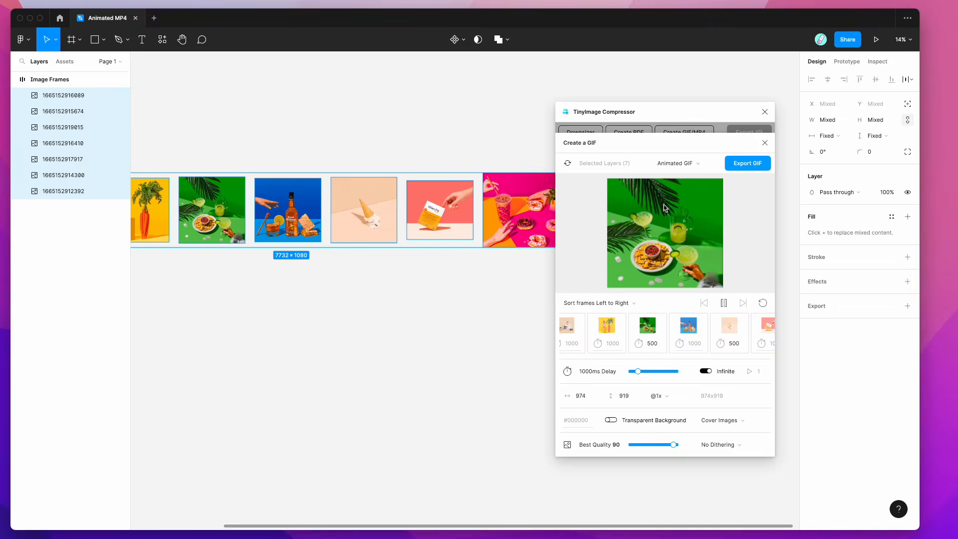
pyautogui.click(724, 421)
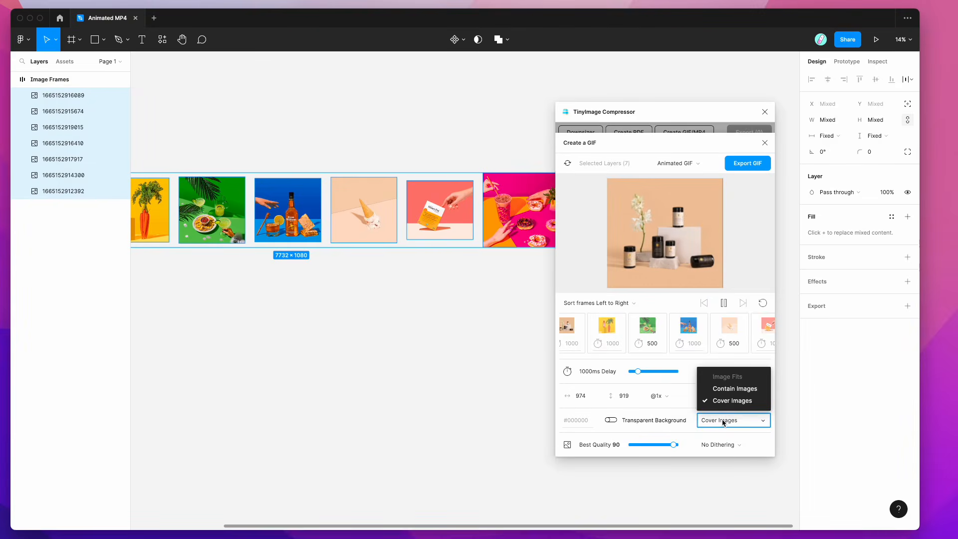
pyautogui.click(735, 389)
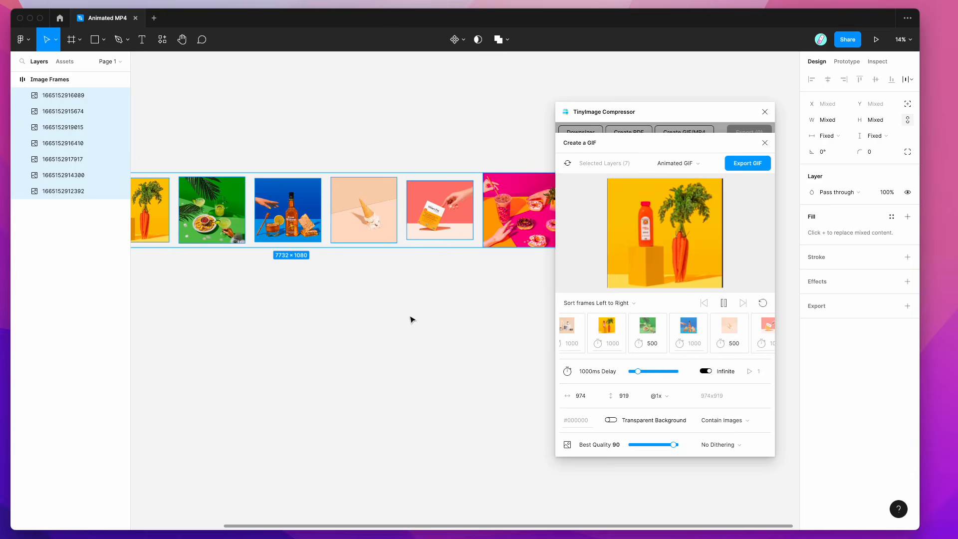
pyautogui.hscroll(-5, 410, 318)
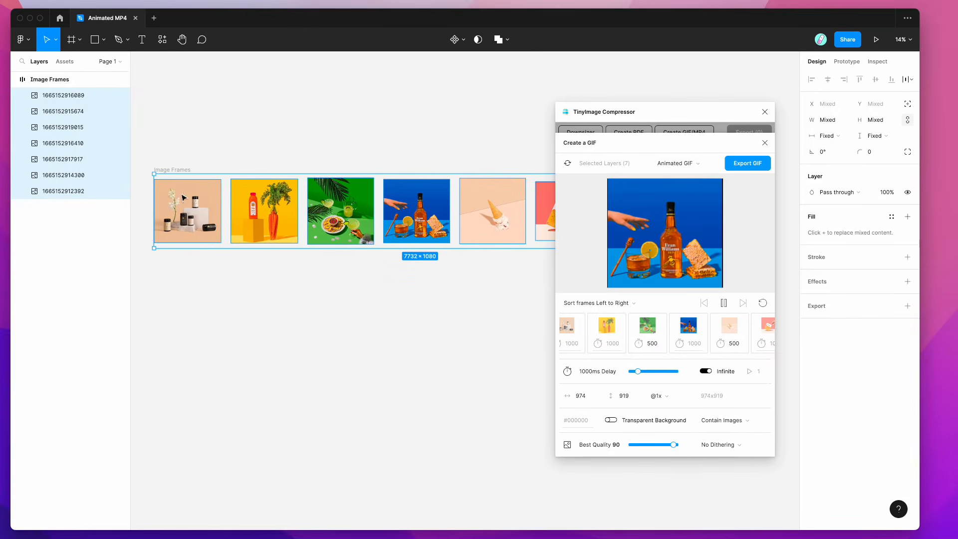
pyautogui.click(589, 395)
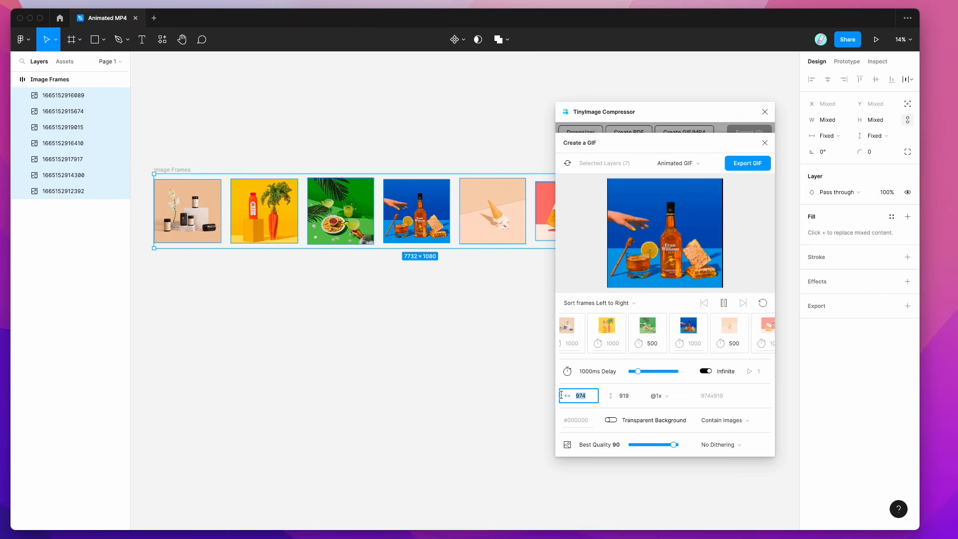
pyautogui.click(635, 396)
pyautogui.click(658, 396)
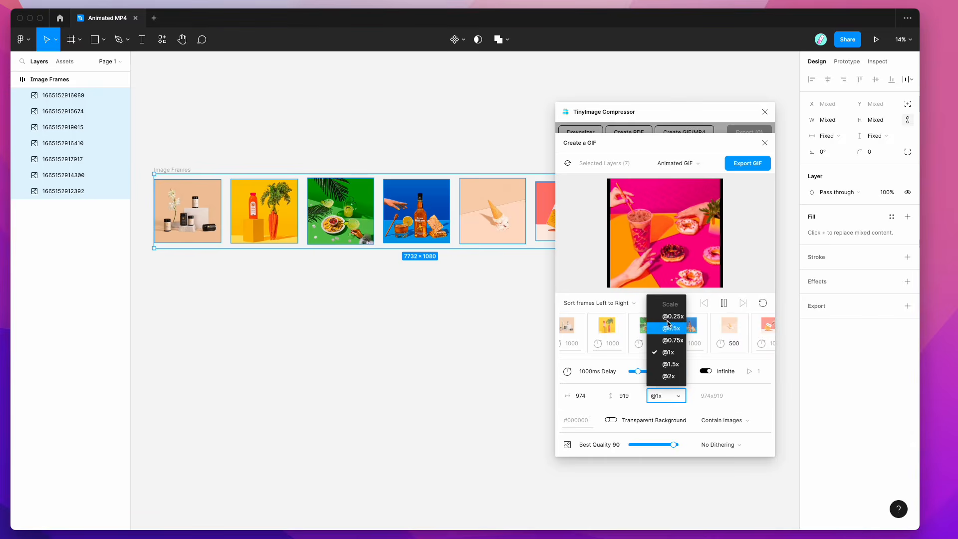
pyautogui.click(670, 376)
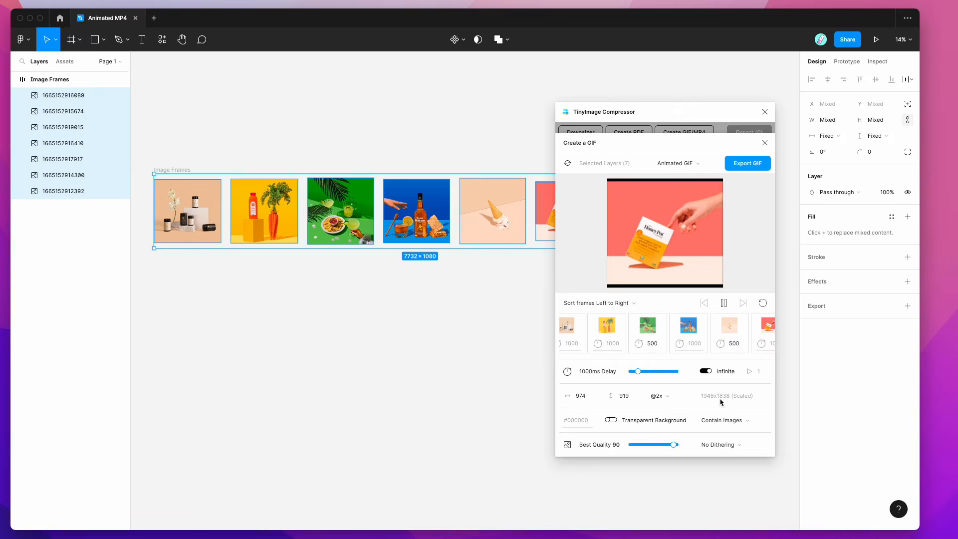
pyautogui.click(666, 396)
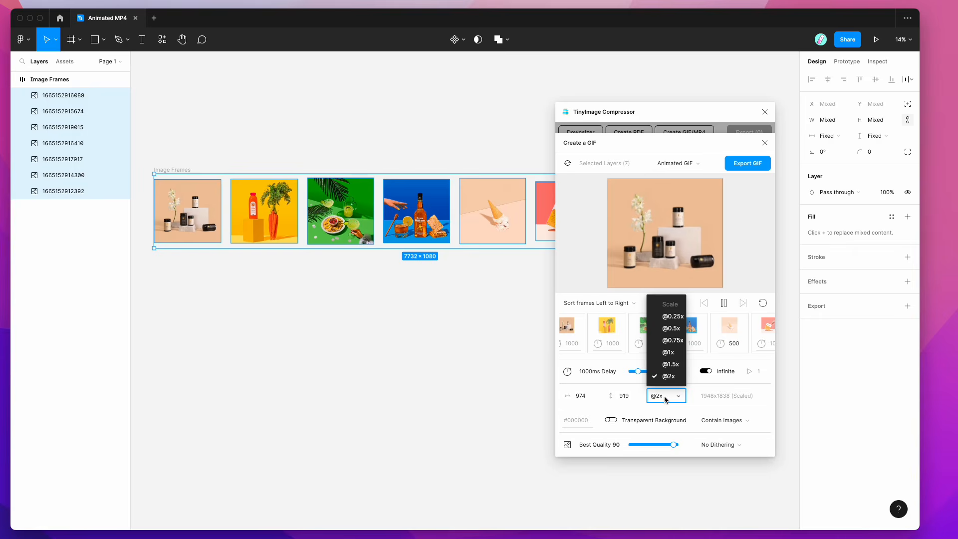
pyautogui.click(668, 355)
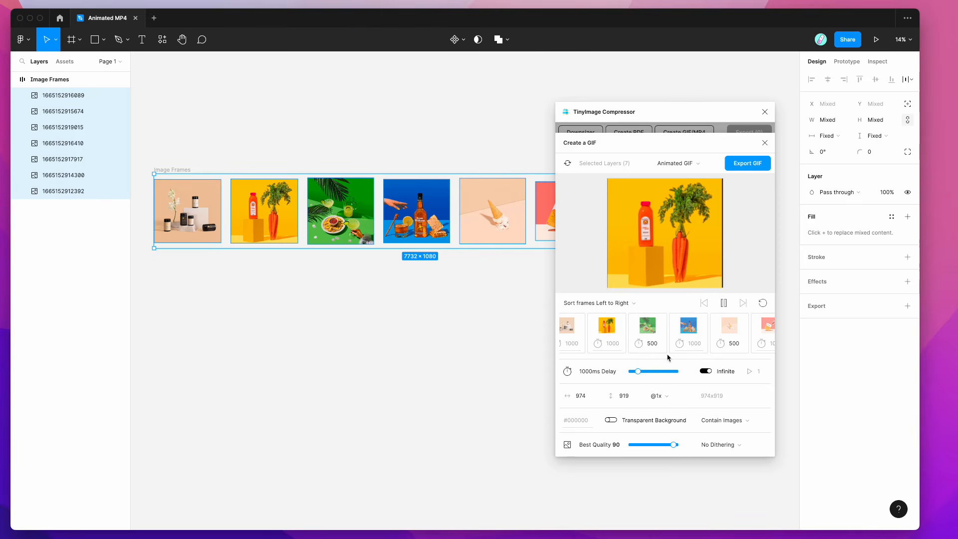
# Set the animation's image fit to Cover Images and its output format to MP4 Video
pyautogui.click(727, 426)
pyautogui.click(732, 401)
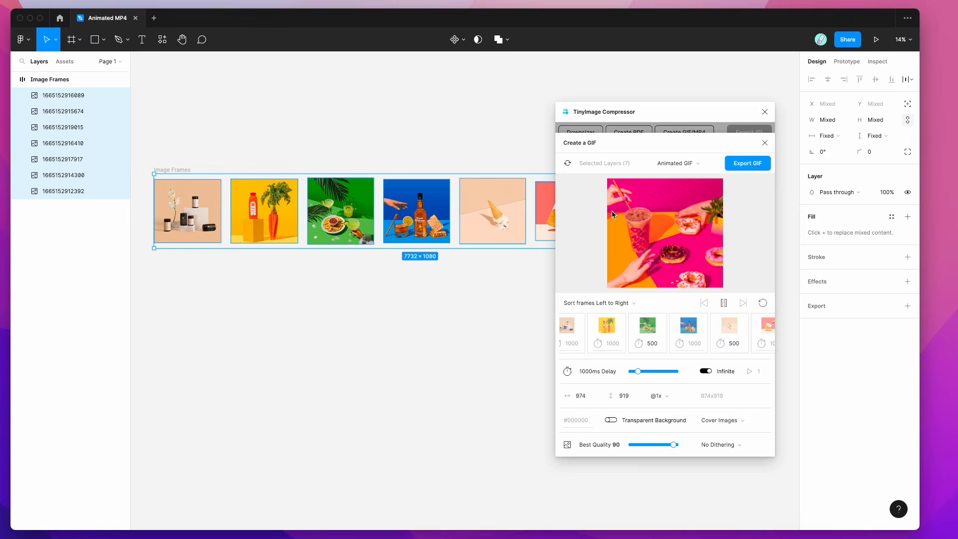
pyautogui.click(687, 166)
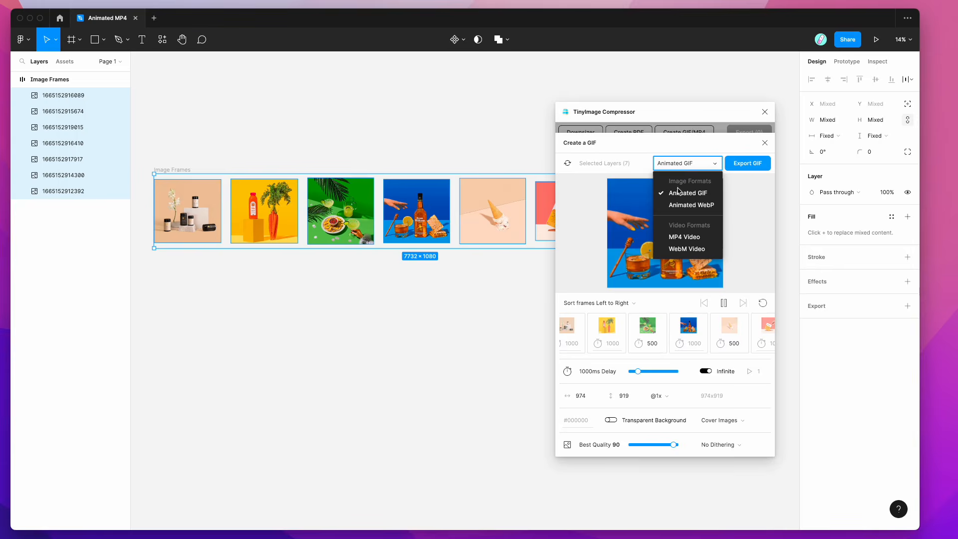
pyautogui.click(682, 240)
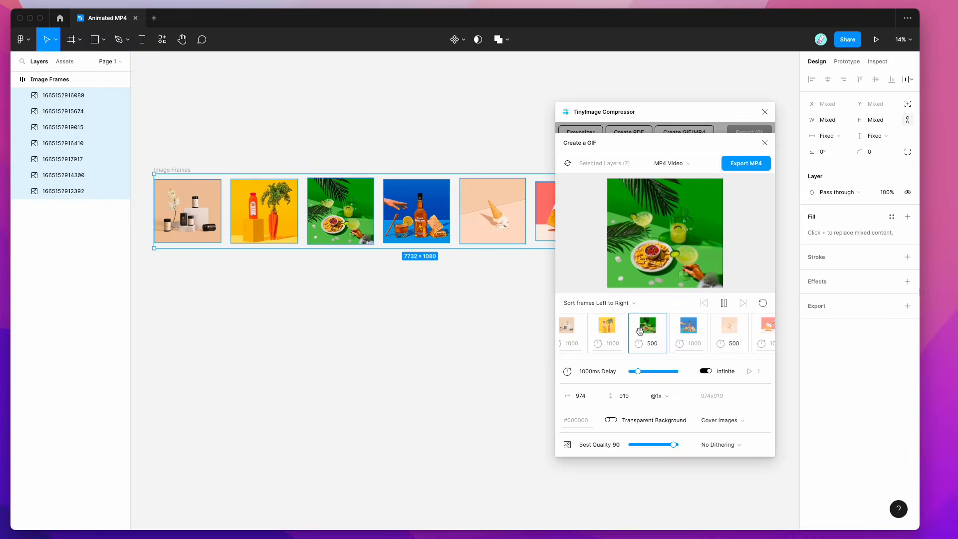
# Sort the animation frames Right to Left and compare the order with the image row on the canvas
pyautogui.hscroll(-1, 643, 331)
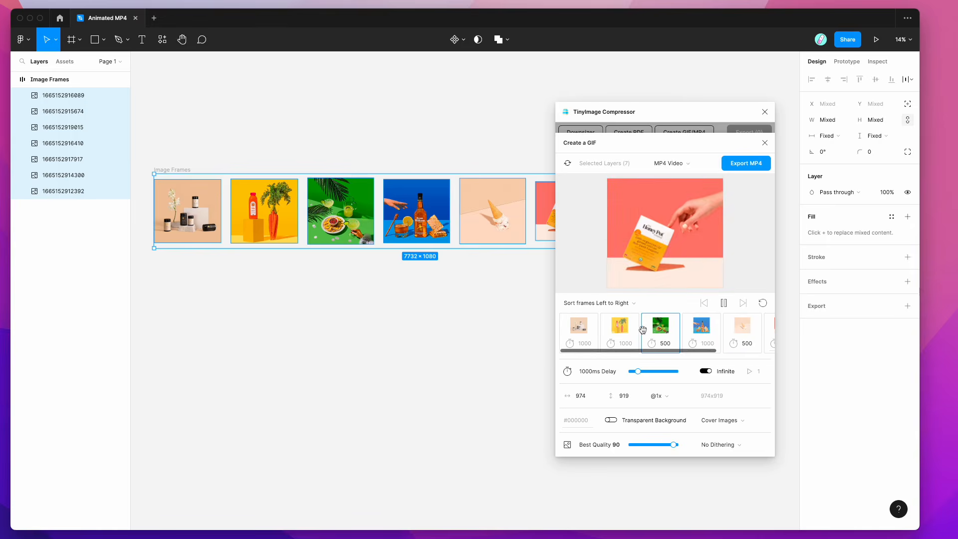
pyautogui.click(619, 304)
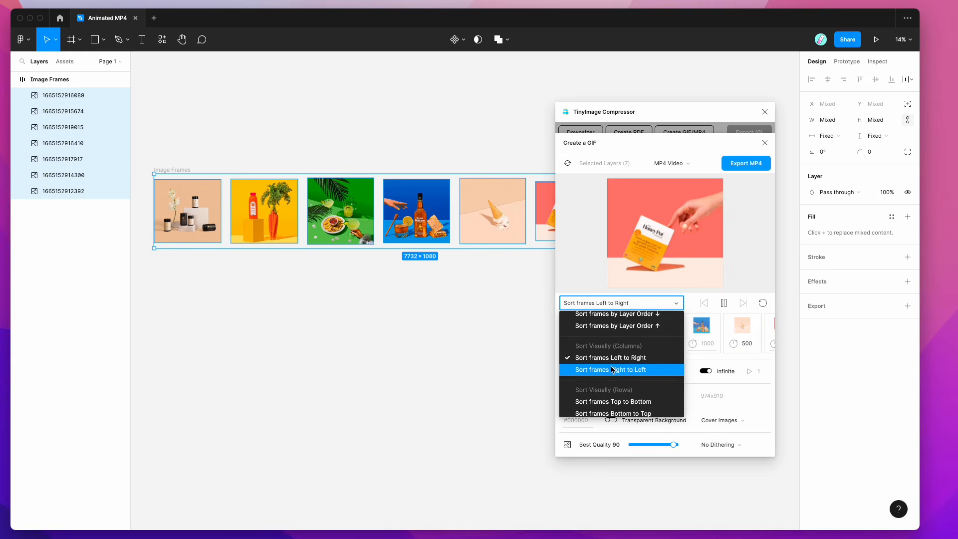
pyautogui.click(612, 370)
pyautogui.hscroll(5, 479, 321)
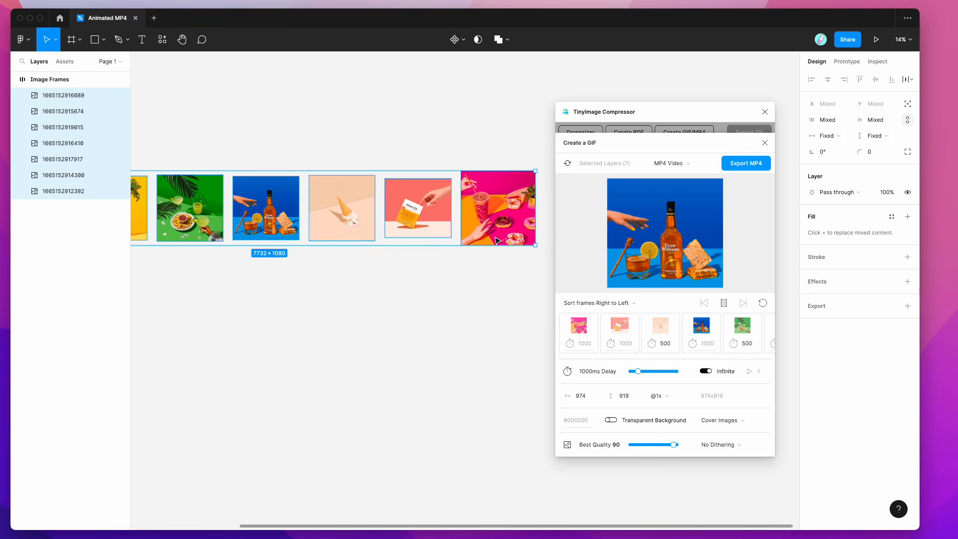
pyautogui.hscroll(-4, 384, 212)
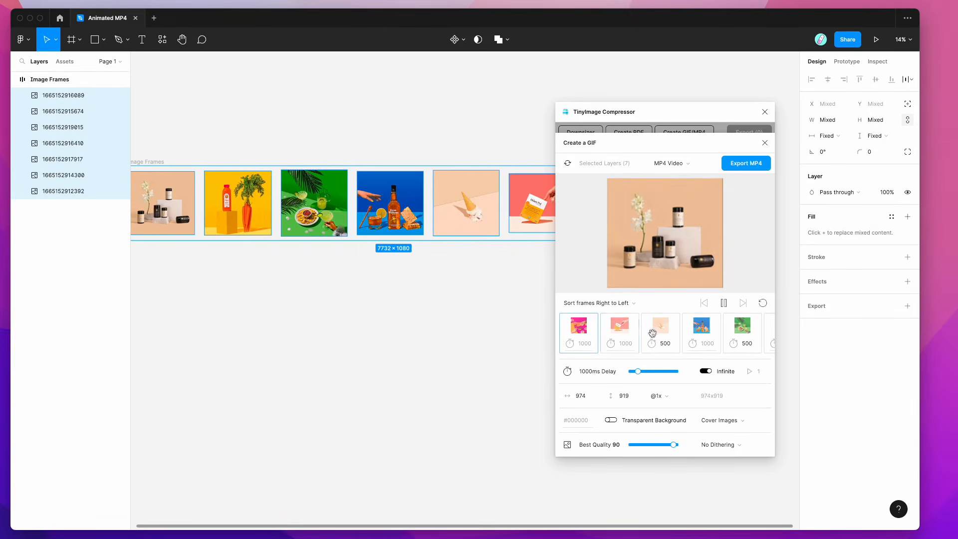
# Try a custom order with the blue bottle frame first and the ice-cream frame third, and return the sorting to Left to Right
pyautogui.moveTo(702, 327); pyautogui.dragTo(579, 327)
pyautogui.moveTo(698, 327); pyautogui.dragTo(667, 327)
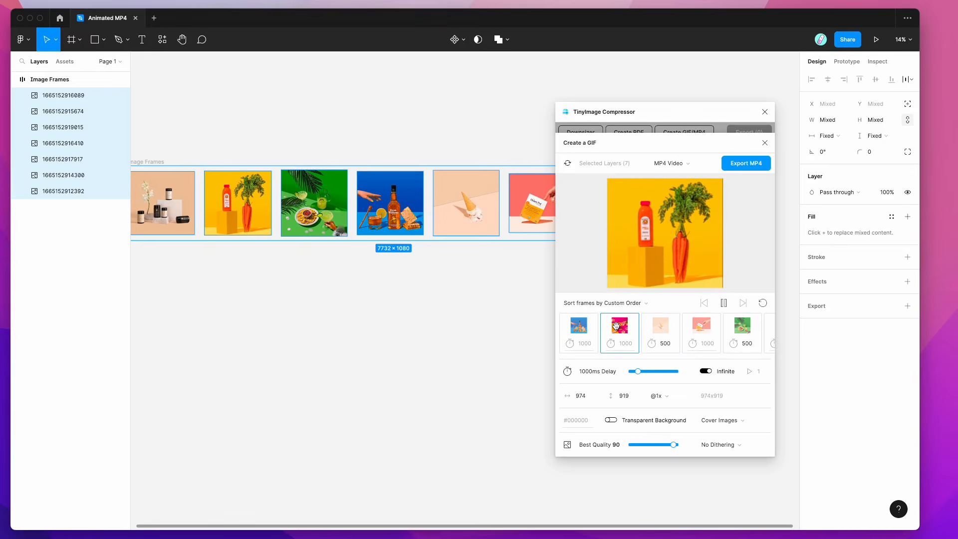
pyautogui.click(619, 303)
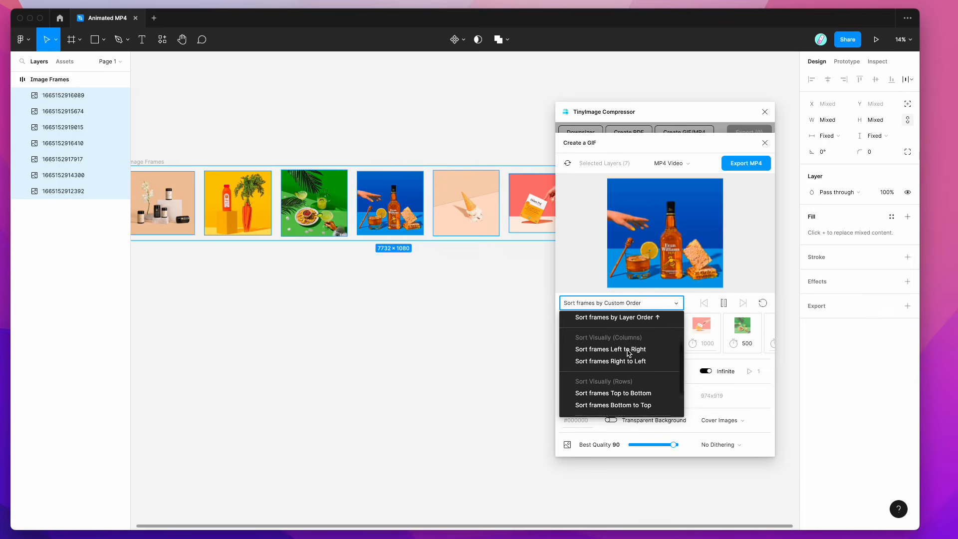
pyautogui.click(628, 351)
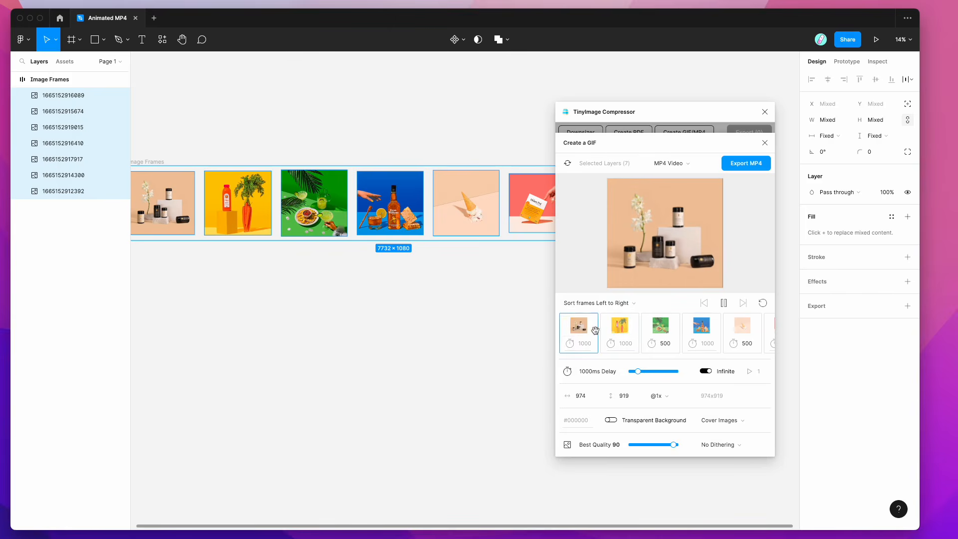
# Export the animation as an MP4 and save it to the Desktop under the suggested file name
pyautogui.hscroll(3, 399, 298)
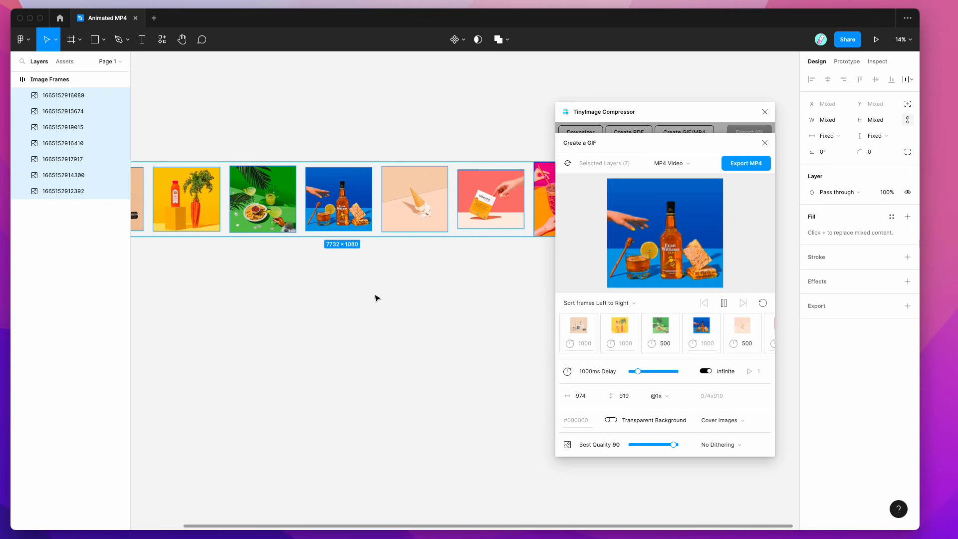
pyautogui.hscroll(2, 314, 276)
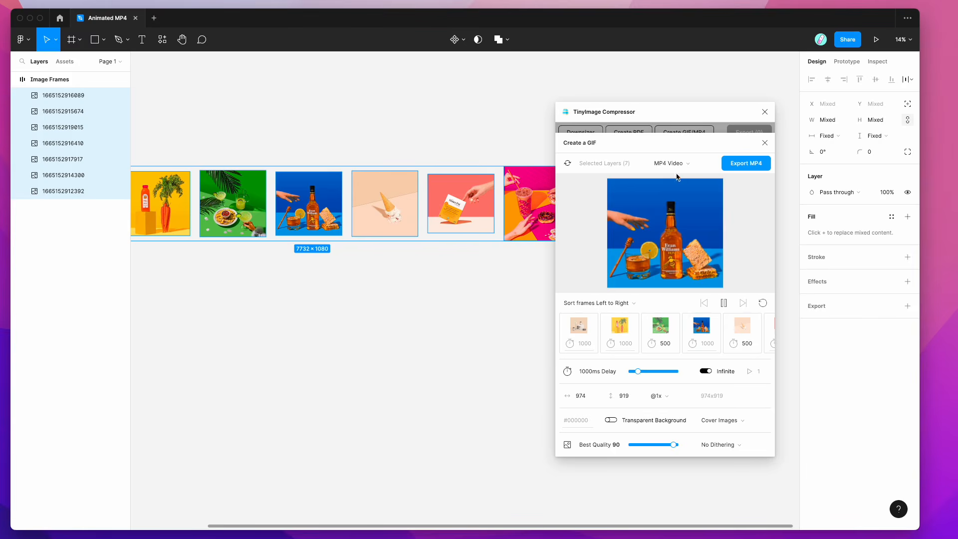
pyautogui.click(749, 167)
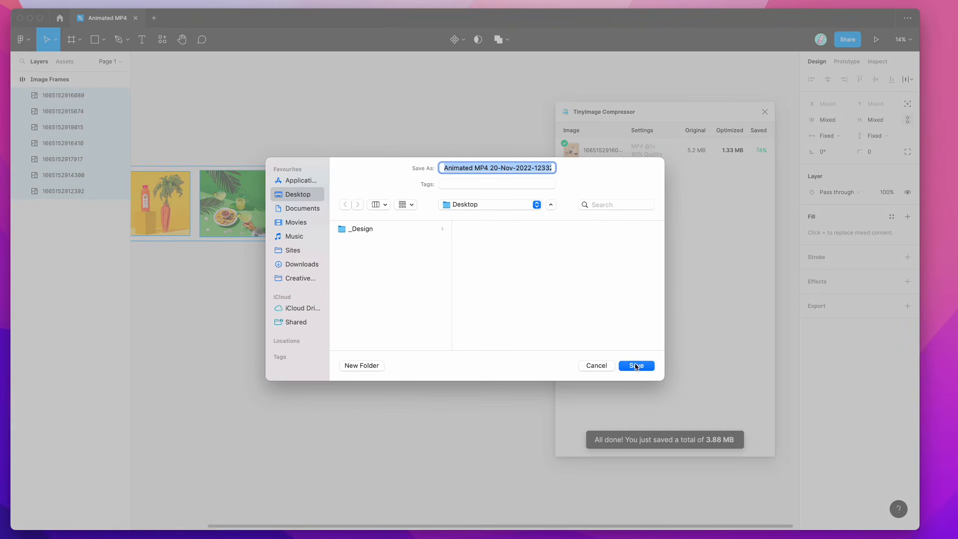
pyautogui.click(643, 366)
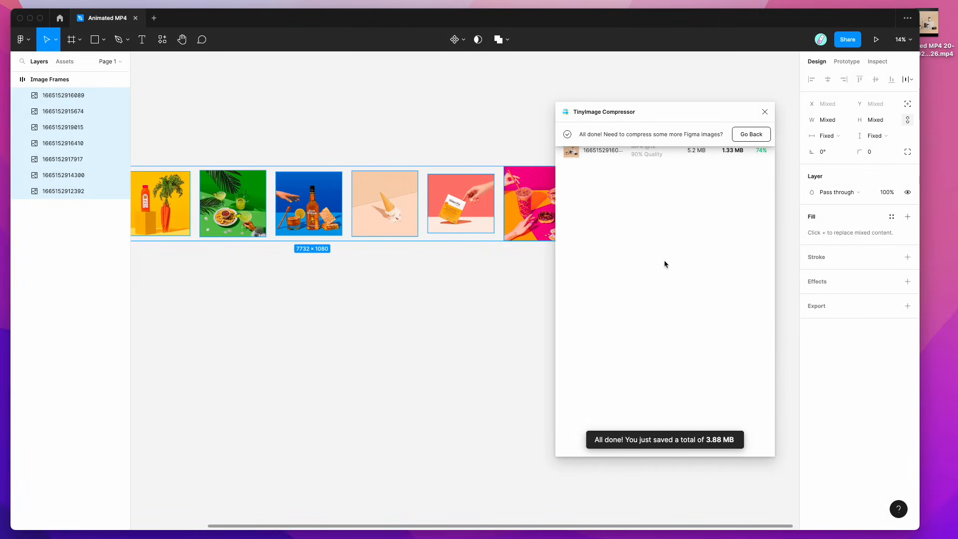
# Open the exported MP4 from the desktop in the video player and play it through twice, rewinding to the start each time
pyautogui.click(936, 37)
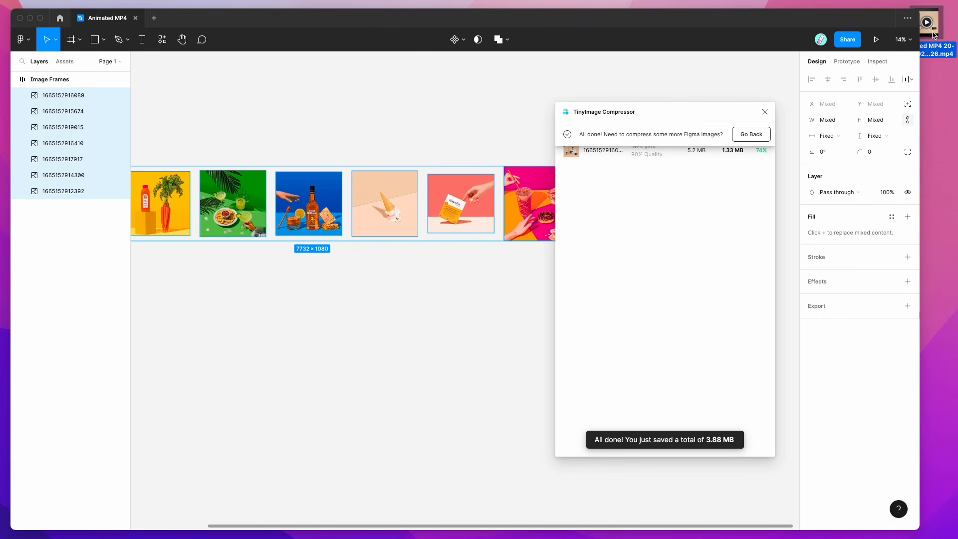
pyautogui.doubleClick(933, 35)
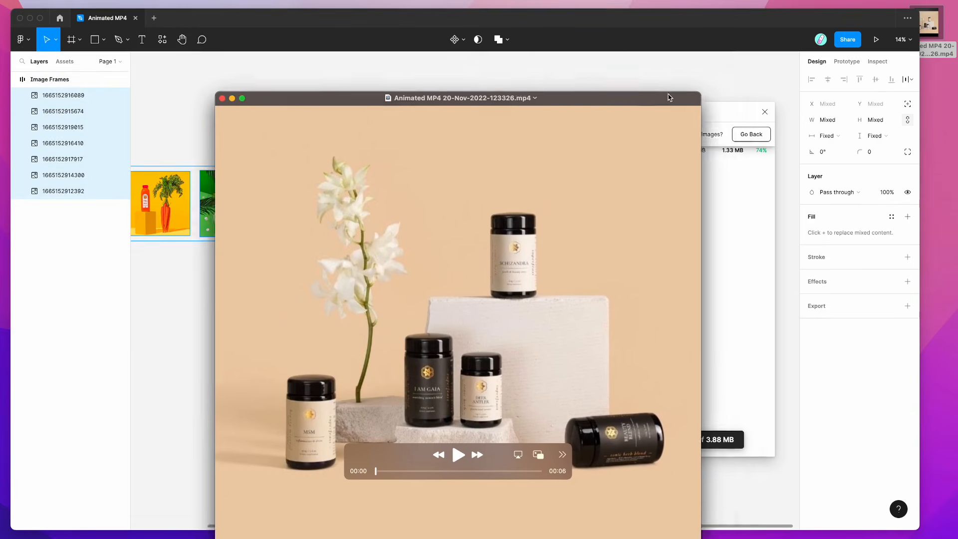
pyautogui.moveTo(670, 97); pyautogui.dragTo(735, 63)
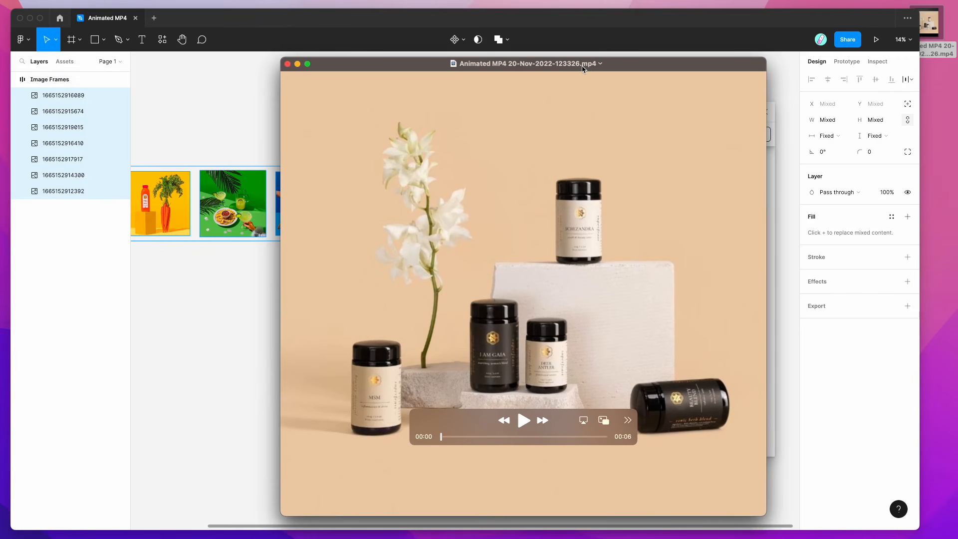
pyautogui.click(522, 422)
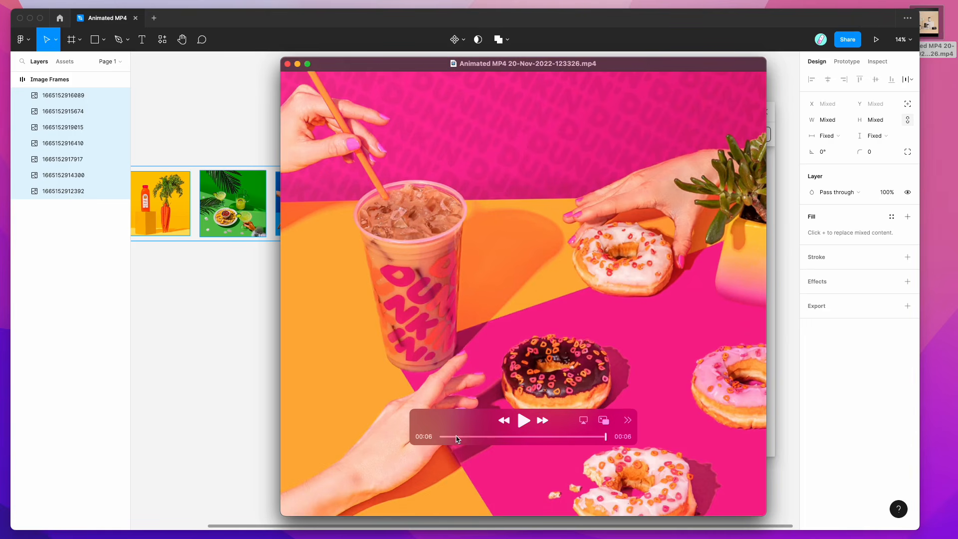
pyautogui.moveTo(514, 438); pyautogui.dragTo(434, 439)
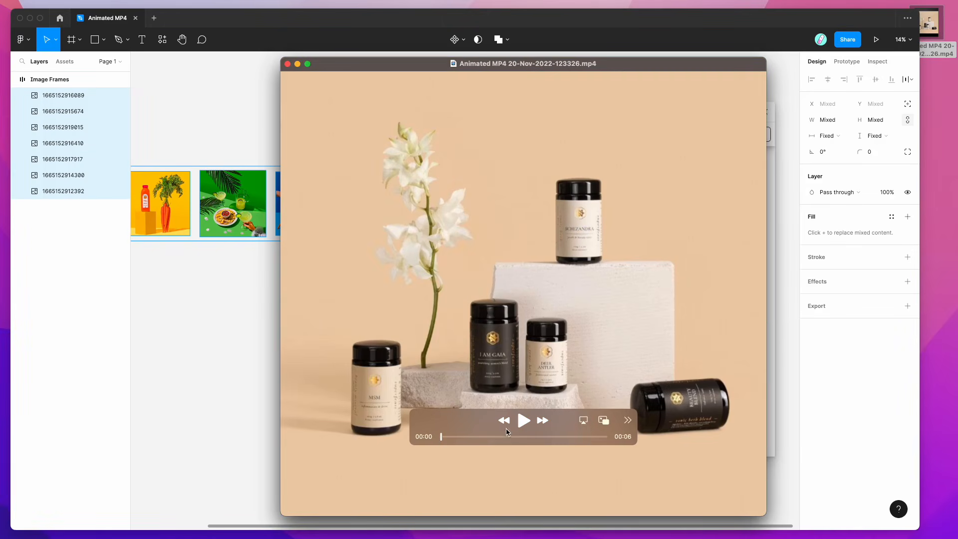
pyautogui.click(524, 421)
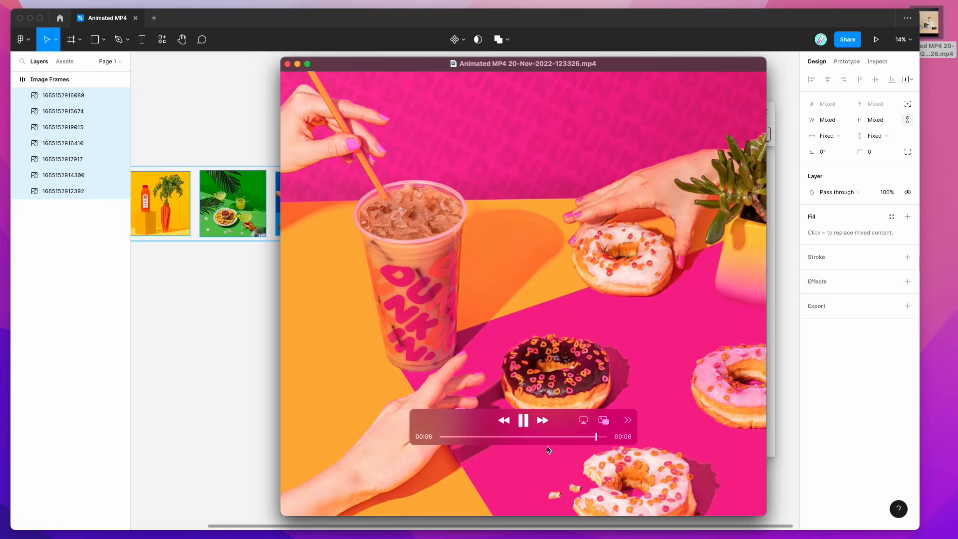
pyautogui.moveTo(605, 437); pyautogui.dragTo(442, 441)
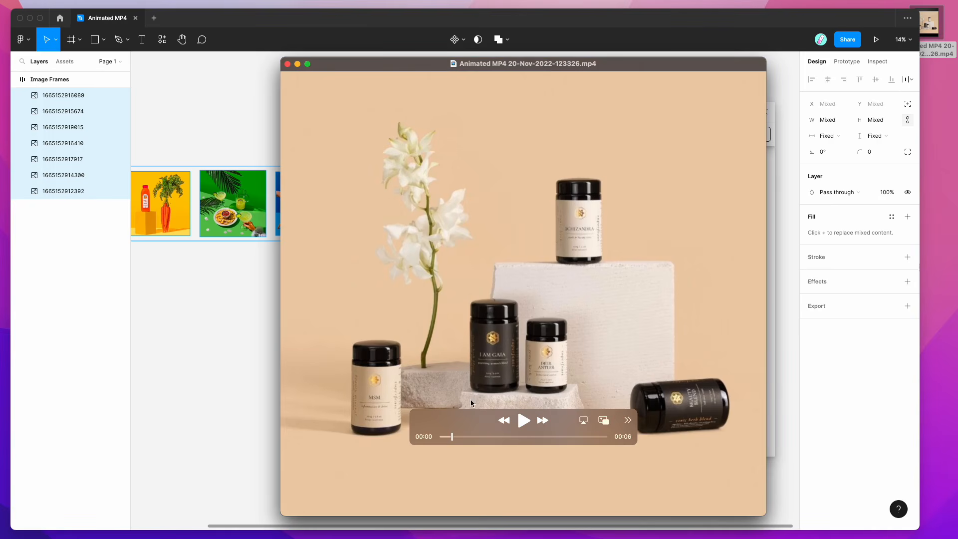
# Shrink the video player window, place it beside the TinyImage window, and close the video
pyautogui.moveTo(605, 68); pyautogui.dragTo(684, 66)
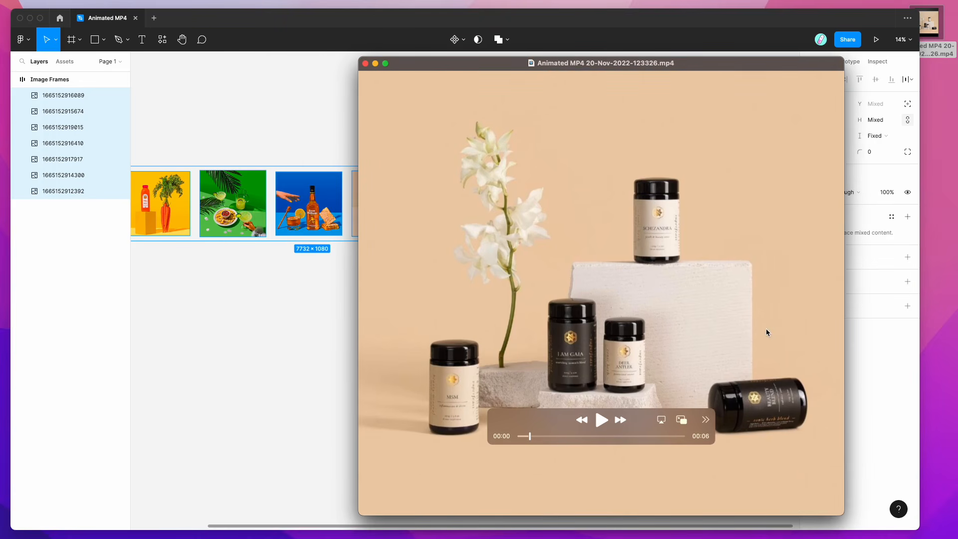
pyautogui.moveTo(844, 514); pyautogui.dragTo(714, 403)
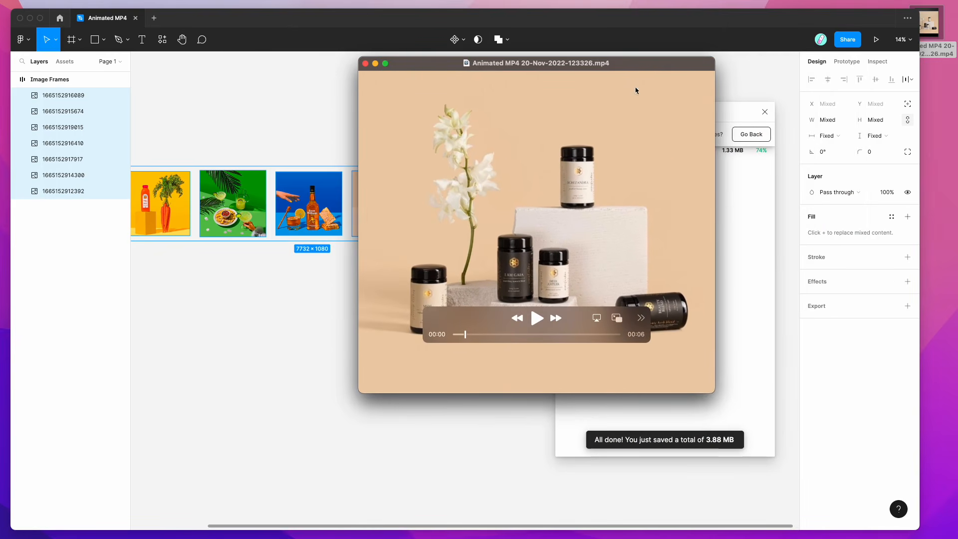
pyautogui.moveTo(634, 73); pyautogui.dragTo(459, 128)
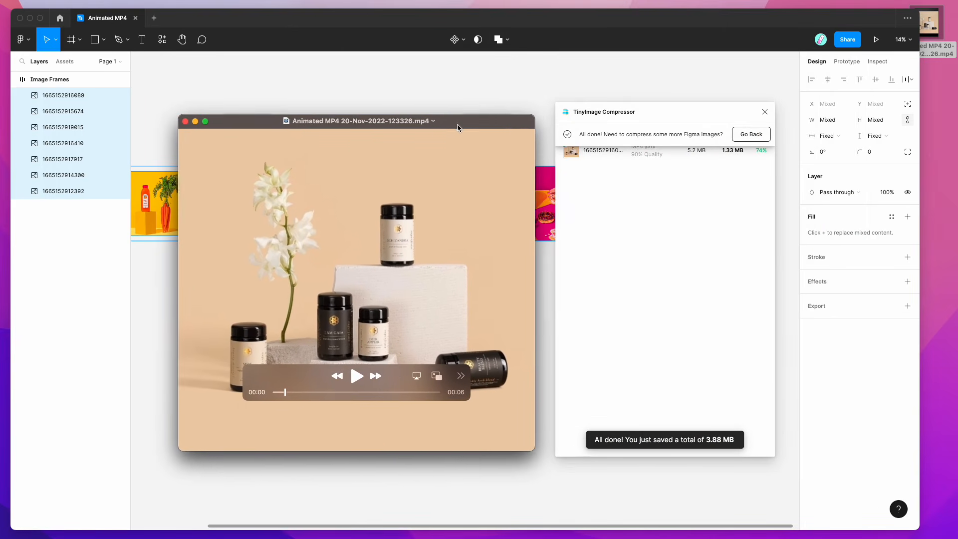
pyautogui.moveTo(452, 126)
pyautogui.mouseDown()
pyautogui.moveTo(435, 128)
pyautogui.moveTo(454, 127)
pyautogui.mouseUp()
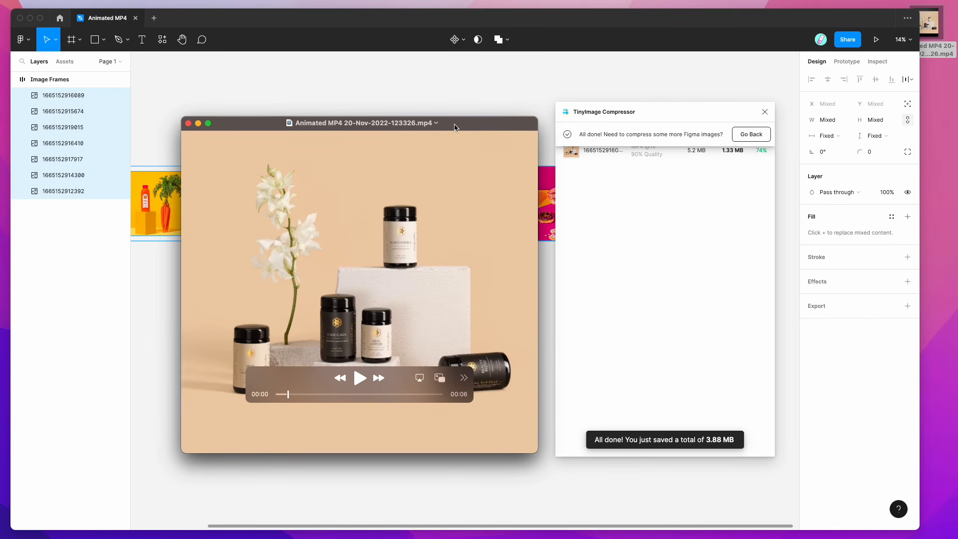
pyautogui.moveTo(465, 127); pyautogui.dragTo(465, 124)
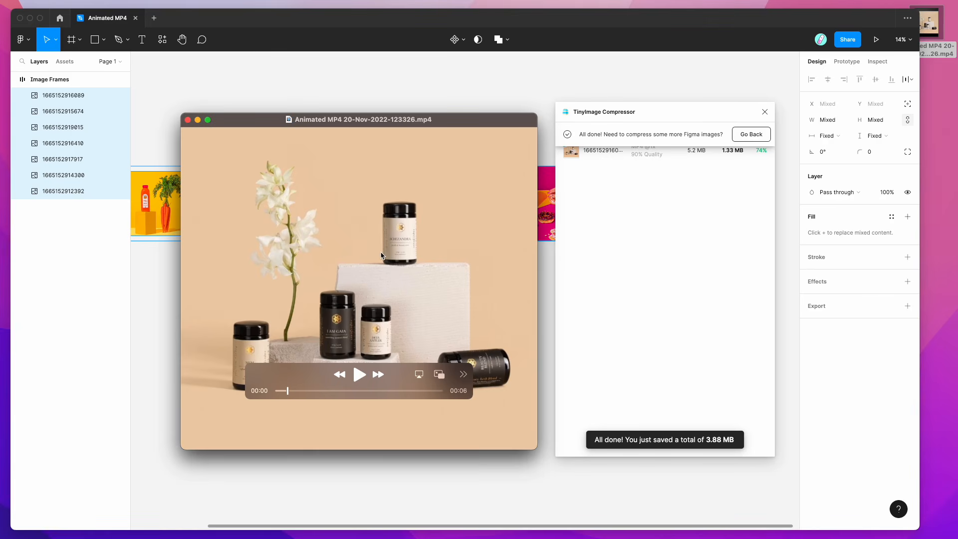
pyautogui.moveTo(434, 126)
pyautogui.mouseDown()
pyautogui.moveTo(436, 137)
pyautogui.moveTo(441, 126)
pyautogui.mouseUp()
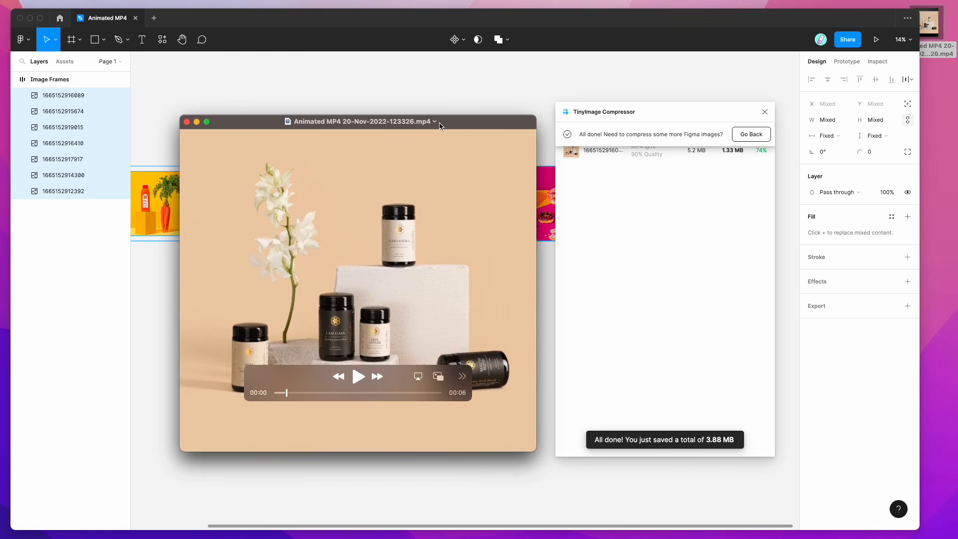
pyautogui.moveTo(441, 126); pyautogui.dragTo(455, 125)
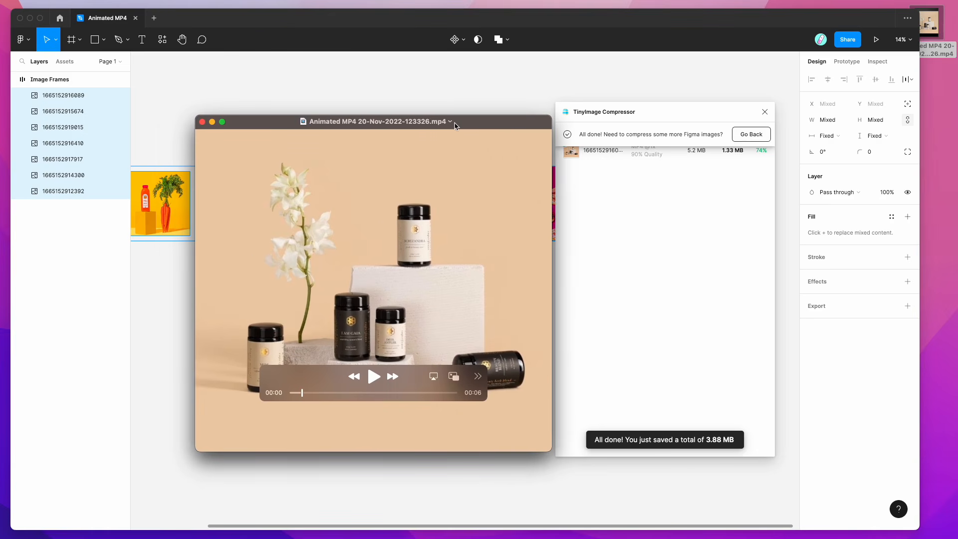
pyautogui.moveTo(274, 122); pyautogui.dragTo(255, 123)
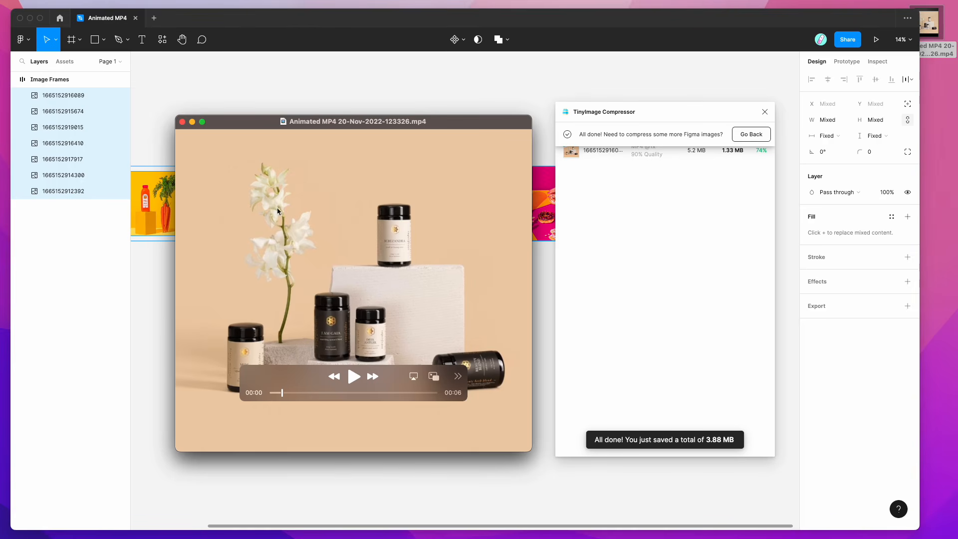
pyautogui.click(182, 122)
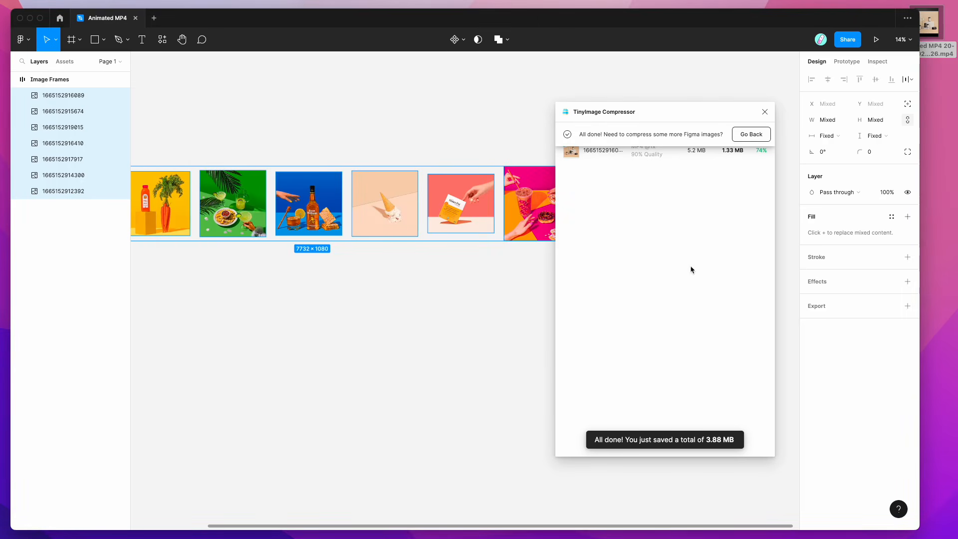
# Move the TinyImage window slightly aside and look over the full row of source images on the canvas
pyautogui.moveTo(729, 112)
pyautogui.mouseDown()
pyautogui.moveTo(710, 109)
pyautogui.moveTo(742, 108)
pyautogui.mouseUp()
pyautogui.hscroll(2, 494, 121)
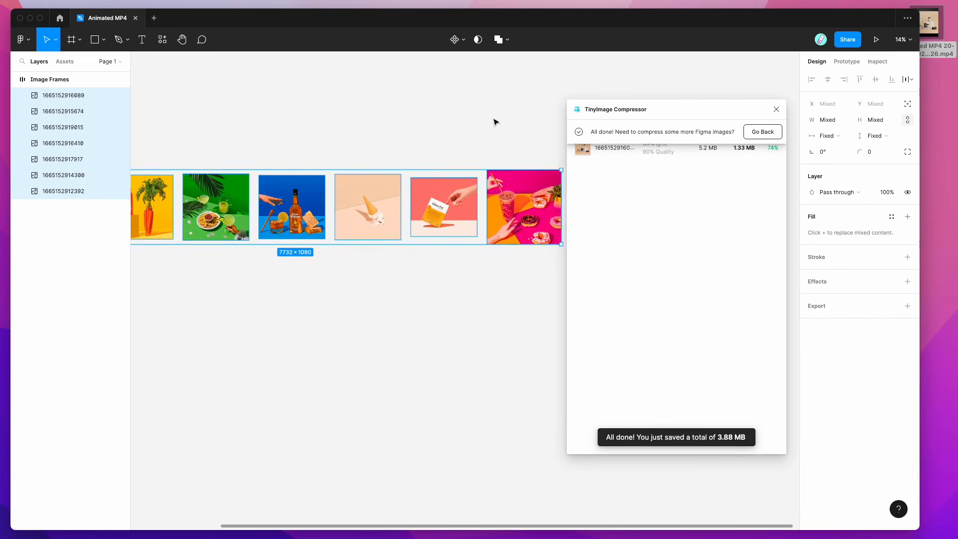
pyautogui.hscroll(-5, 495, 122)
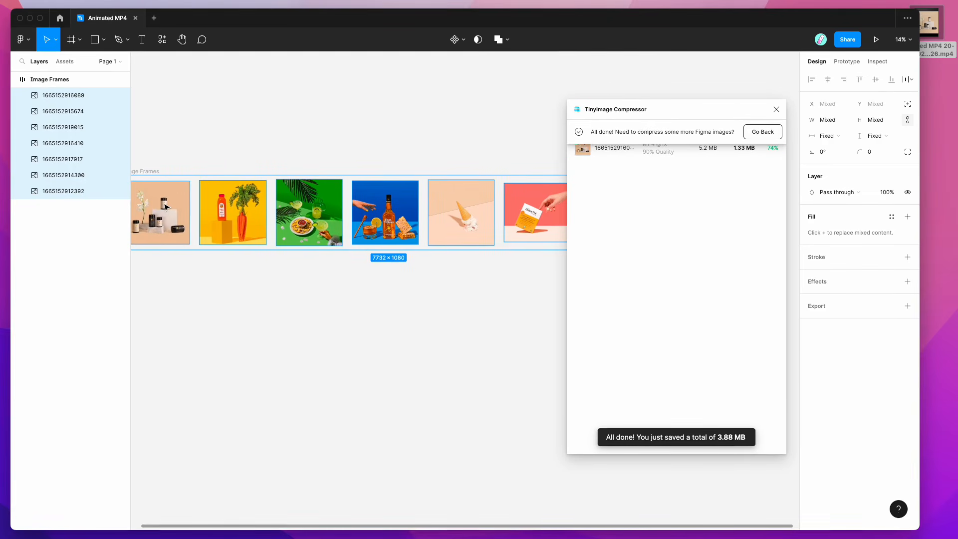
pyautogui.hscroll(-2, 166, 207)
pyautogui.hscroll(3, 166, 206)
pyautogui.hscroll(2, 398, 231)
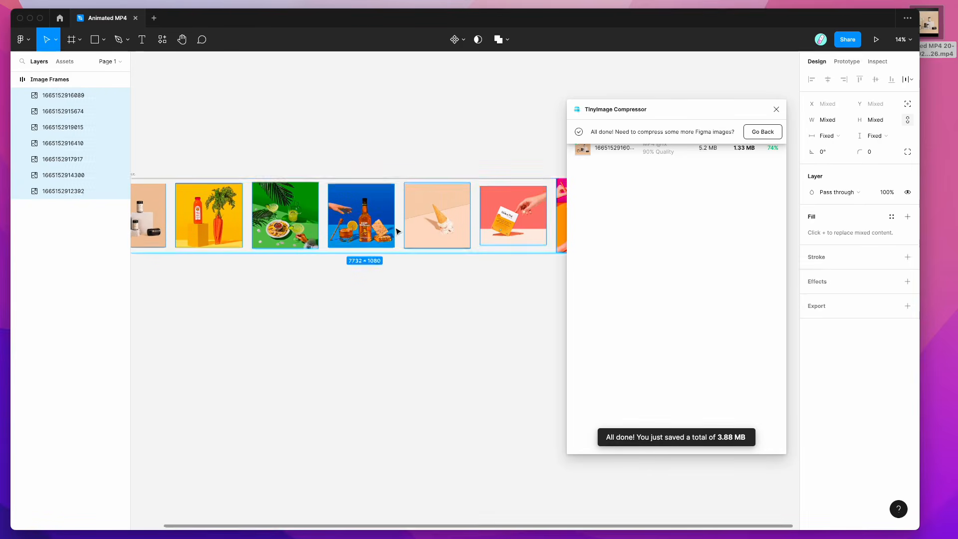
pyautogui.hscroll(4, 398, 231)
pyautogui.hscroll(2, 398, 231)
pyautogui.scroll(1, 397, 231)
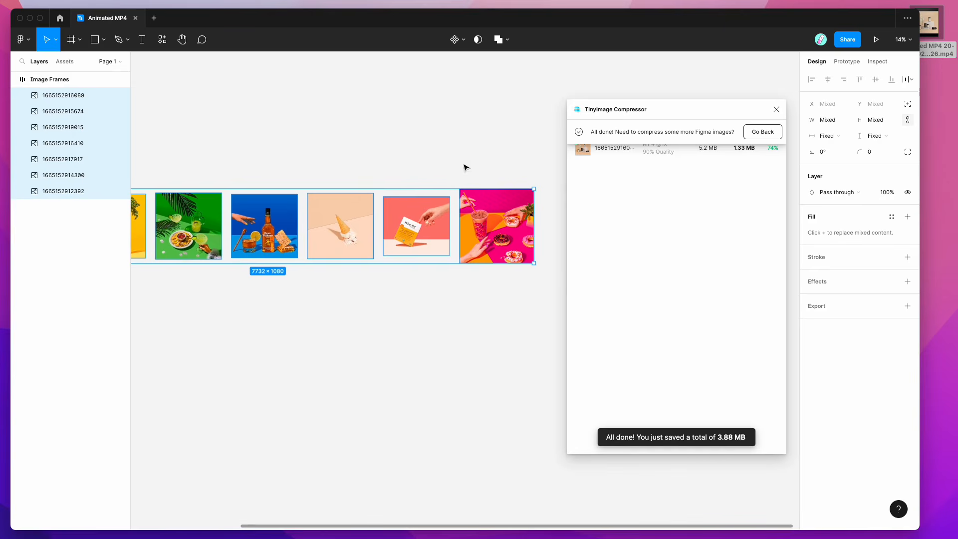
# Reposition the TinyImage window and return from the export results to the plugin's main screen
pyautogui.moveTo(689, 115); pyautogui.dragTo(683, 104)
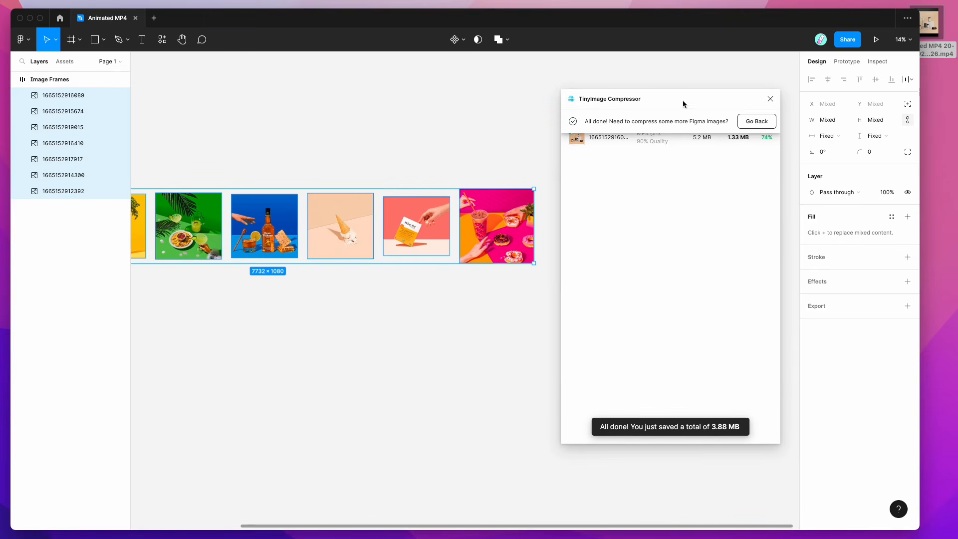
pyautogui.click(757, 125)
pyautogui.moveTo(720, 100); pyautogui.dragTo(719, 104)
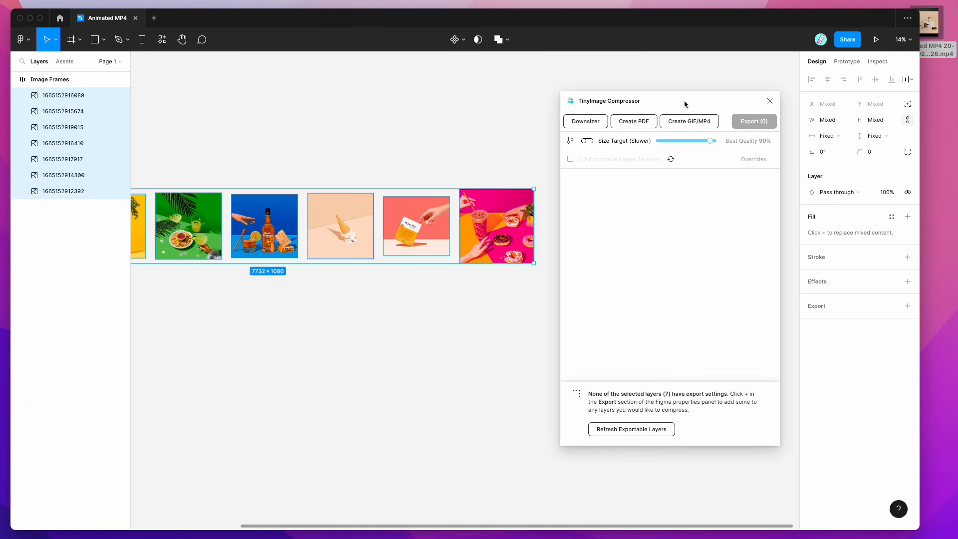